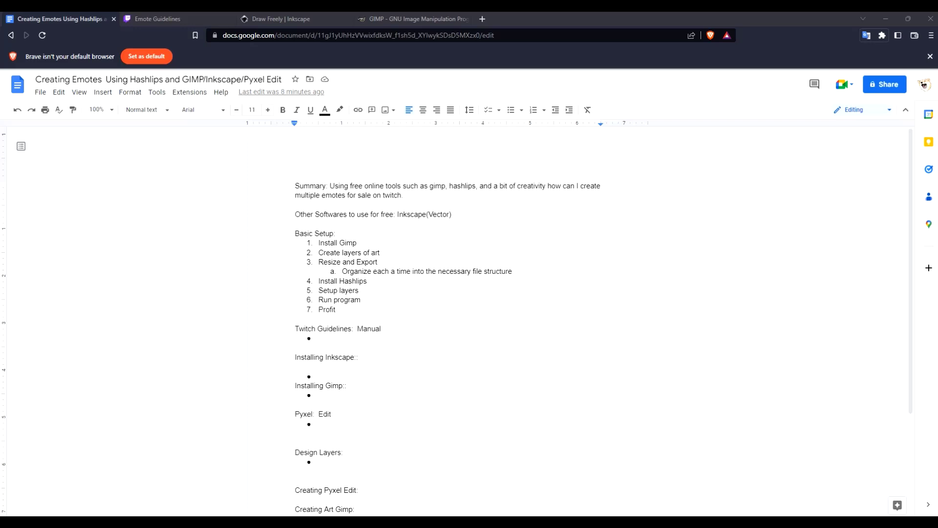
Add the bullets "Png", "Transparent background" and "Range size 112-4096" under the Twitch Guidelines heading
{"action": "left_click", "coordinate": [321, 338]}
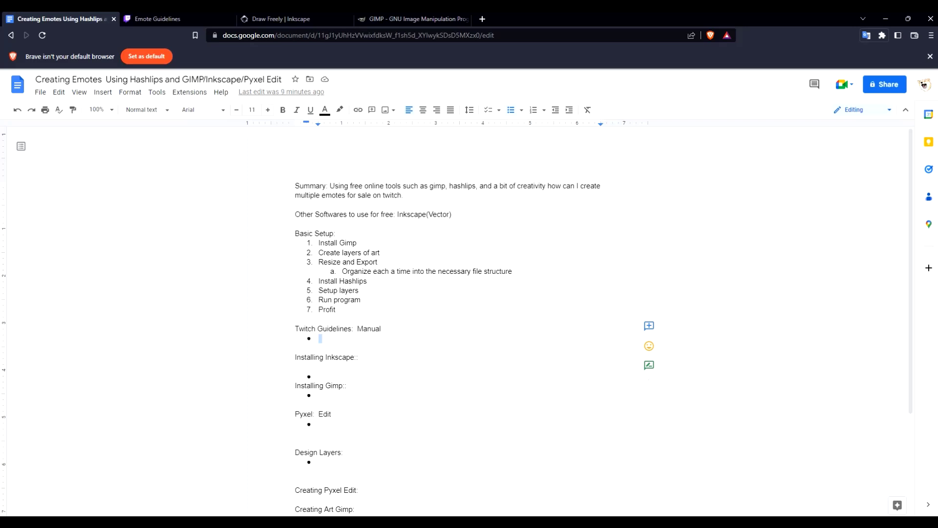
{"action": "type", "text": "png"}
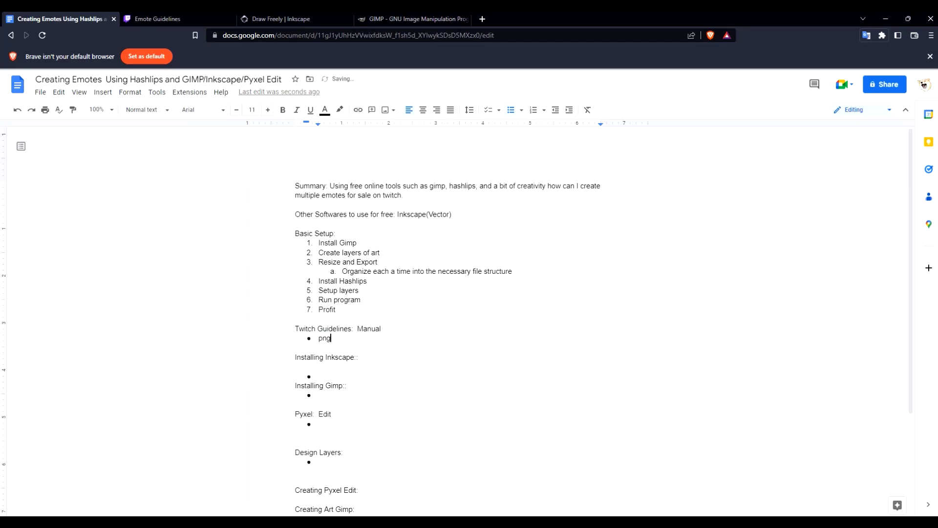
{"action": "key", "text": "Return"}
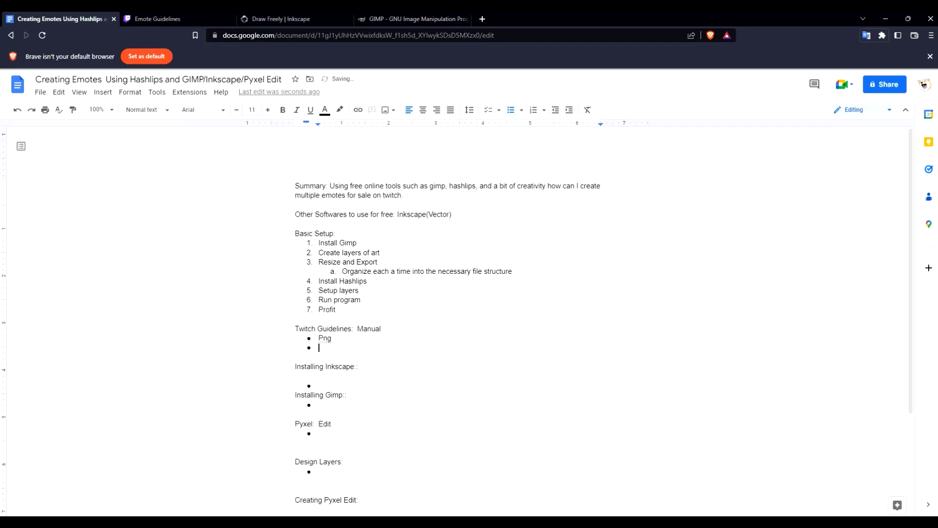
{"action": "type", "text": "transparent background"}
{"action": "key", "text": "Return"}
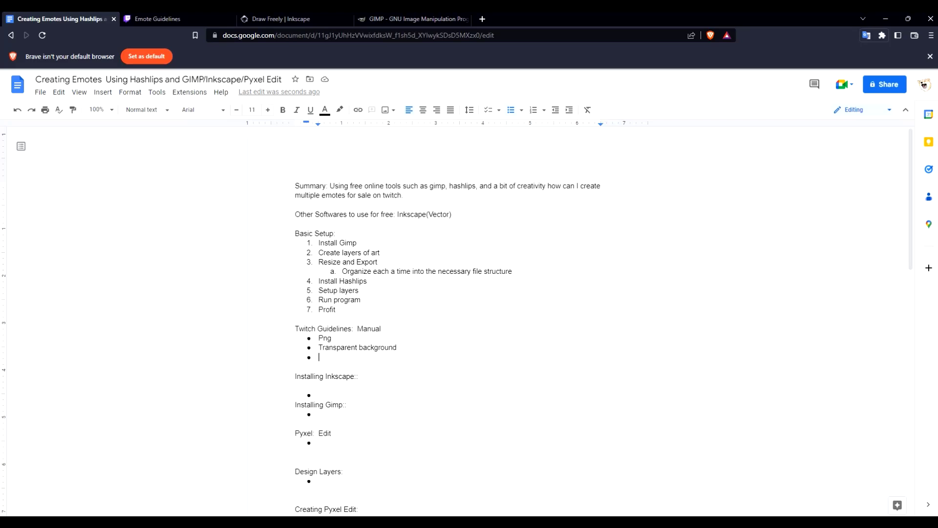
{"action": "type", "text": "Range size 112-4096"}
{"action": "key", "text": "Return"}
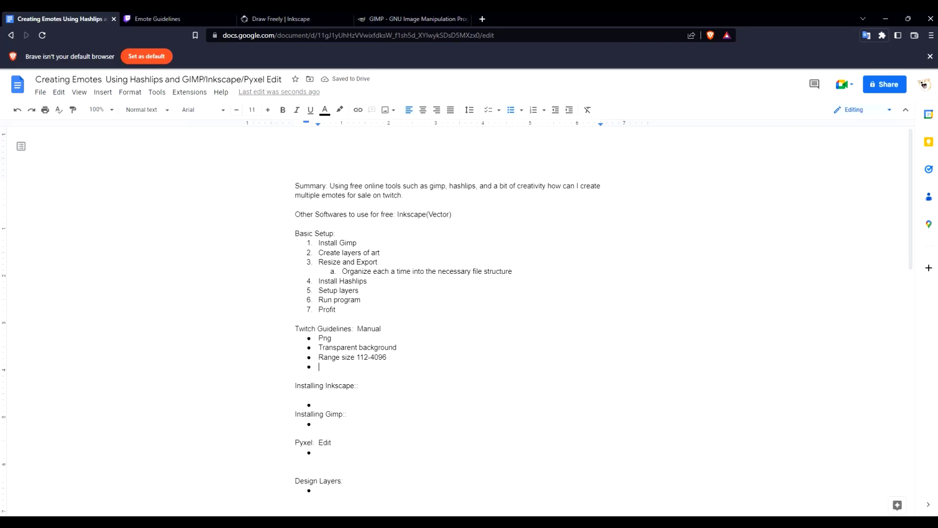
Add the bullets "No plagiarizing" and "Dirty okay but not on twitch" to the Twitch Guidelines list
{"action": "type", "text": "No plagiarti"}
{"action": "key", "text": "BackSpace"}
{"action": "type", "text": "izing"}
{"action": "key", "text": "Return"}
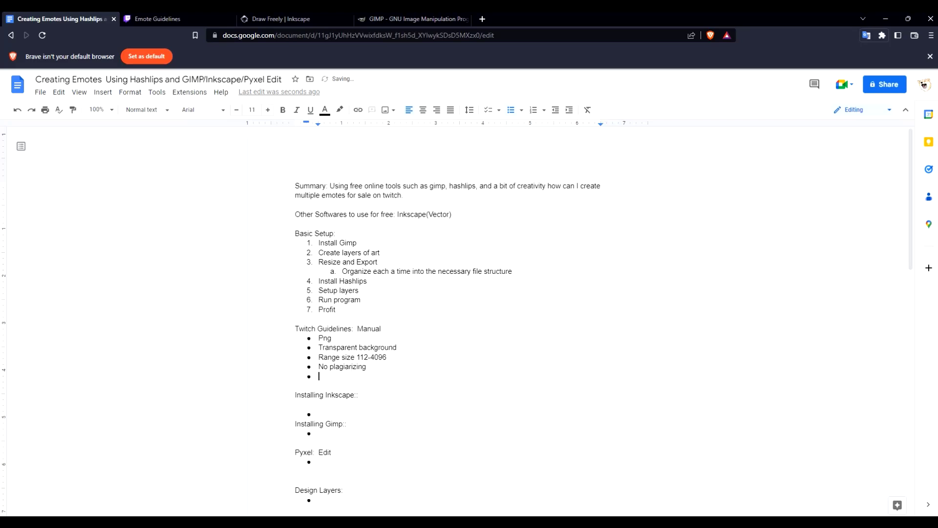
{"action": "type", "text": "Dirty okay but not on twitch"}
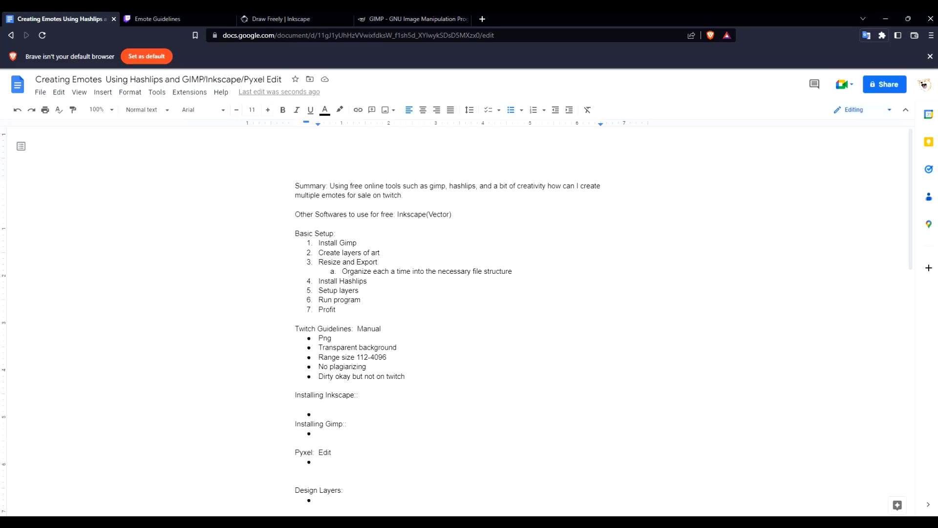
Check the standard emote requirements on the Emote Guidelines page and add the bullet "Limit to 1mb" to the document's Twitch Guidelines list
{"action": "left_click", "coordinate": [165, 19]}
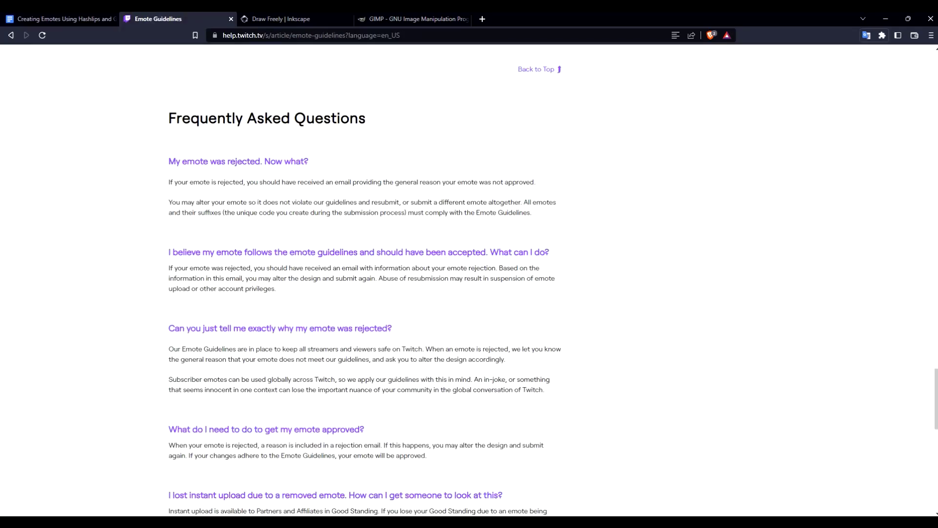
{"action": "scroll", "coordinate": [365, 279], "scroll_direction": "up", "scroll_amount": 10}
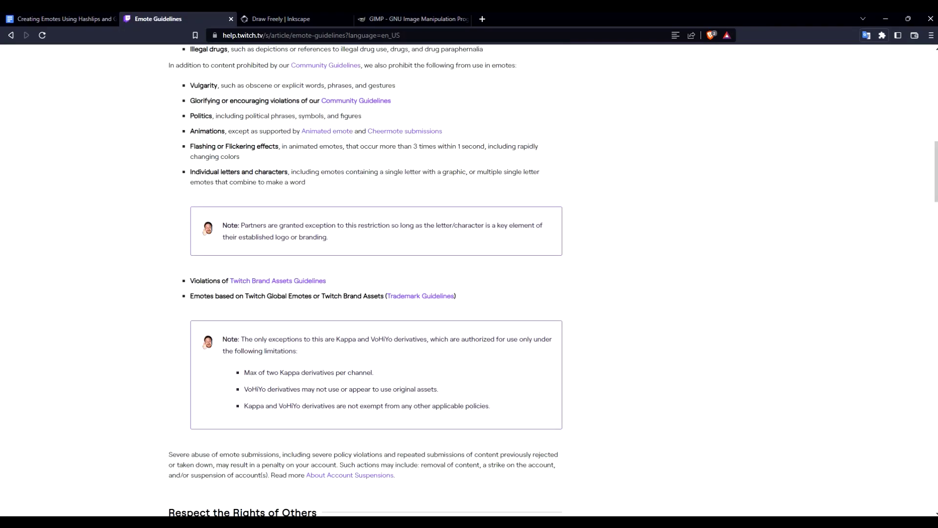
{"action": "scroll", "coordinate": [365, 279], "scroll_direction": "up", "scroll_amount": 3}
{"action": "scroll", "coordinate": [365, 279], "scroll_direction": "down", "scroll_amount": 10}
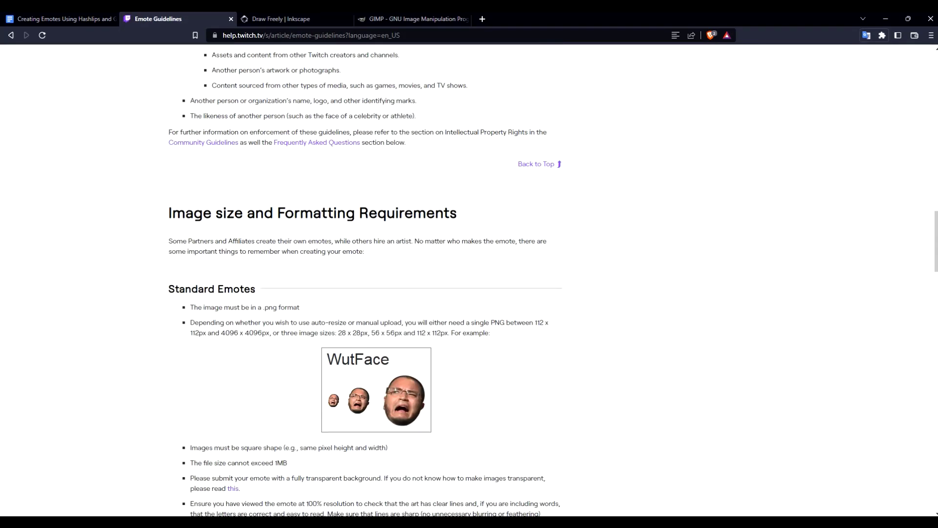
{"action": "scroll", "coordinate": [365, 279], "scroll_direction": "down", "scroll_amount": 3}
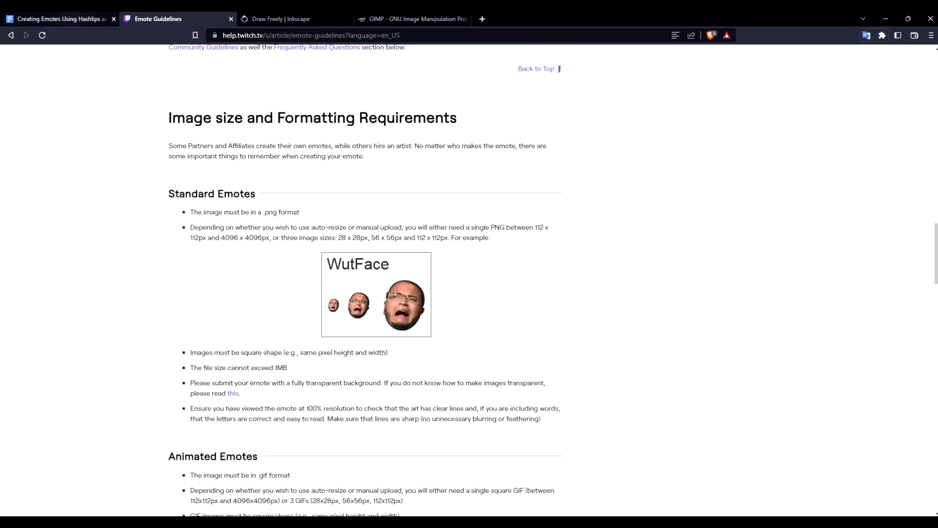
{"action": "left_click", "coordinate": [61, 18]}
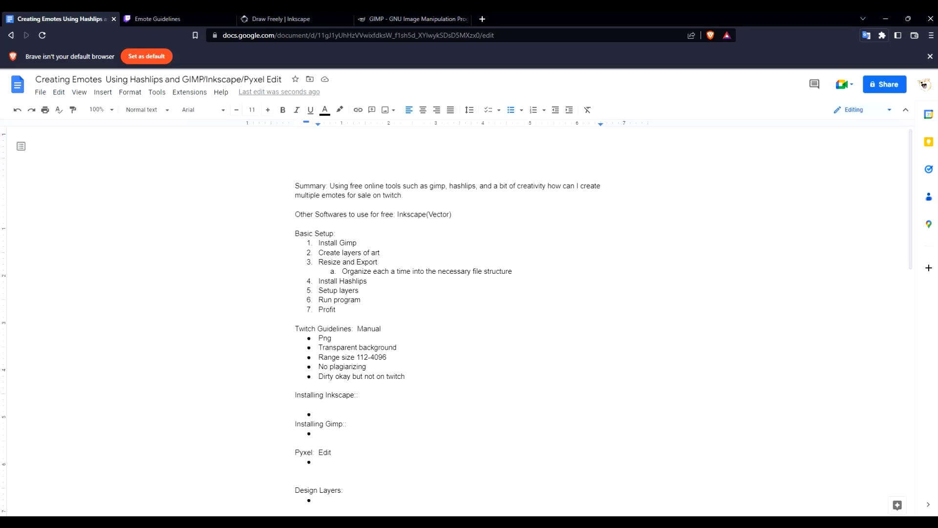
{"action": "key", "text": "Return"}
{"action": "type", "text": "limni"}
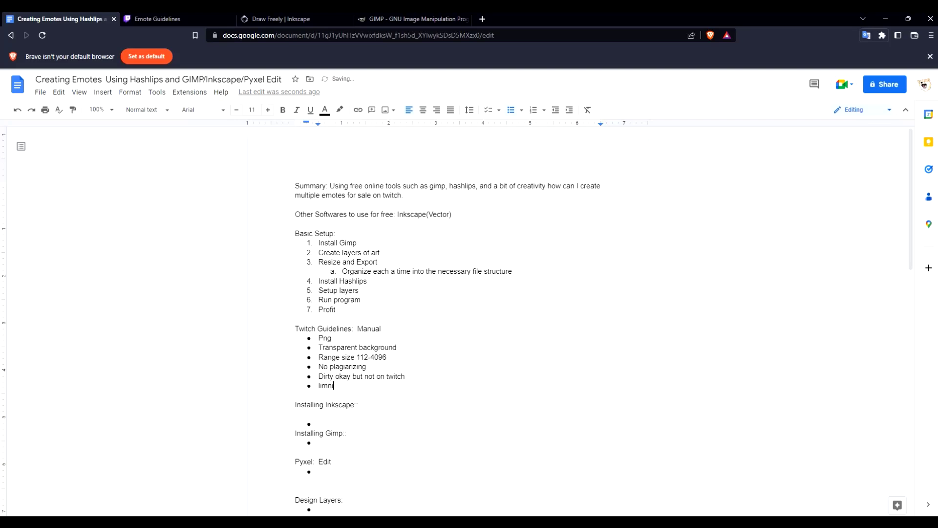
{"action": "key", "text": "BackSpace"}
{"action": "type", "text": "it to 1mb"}
{"action": "scroll", "coordinate": [447, 318], "scroll_direction": "down", "scroll_amount": 2}
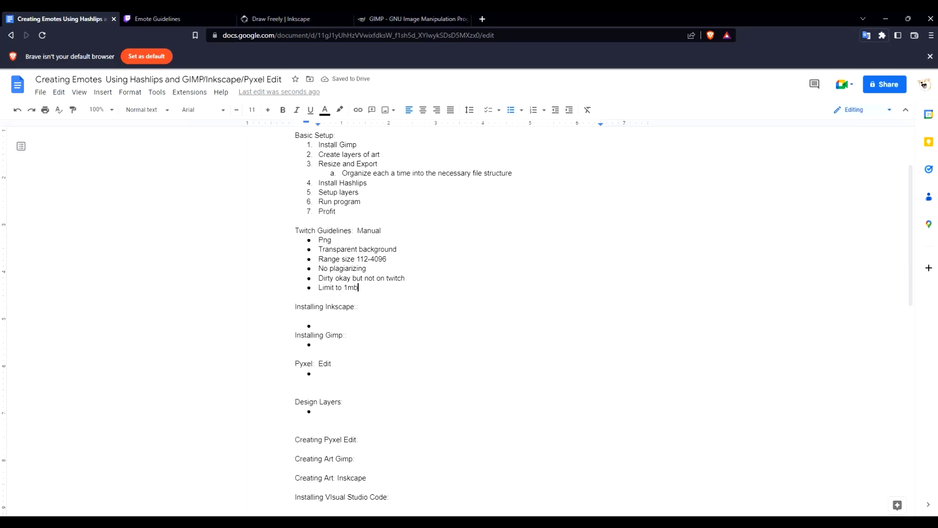
{"action": "left_click_drag", "start_coordinate": [295, 363], "coordinate": [321, 374]}
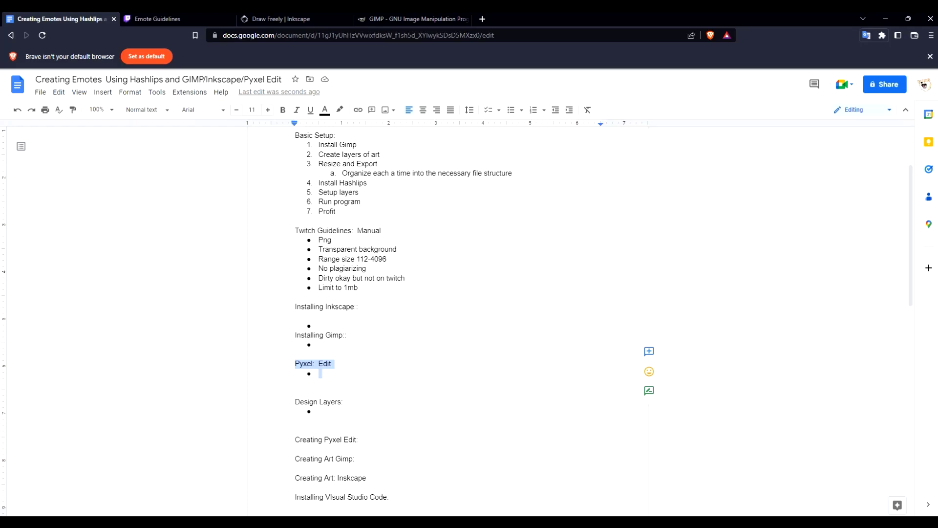
{"action": "left_click", "coordinate": [296, 354]}
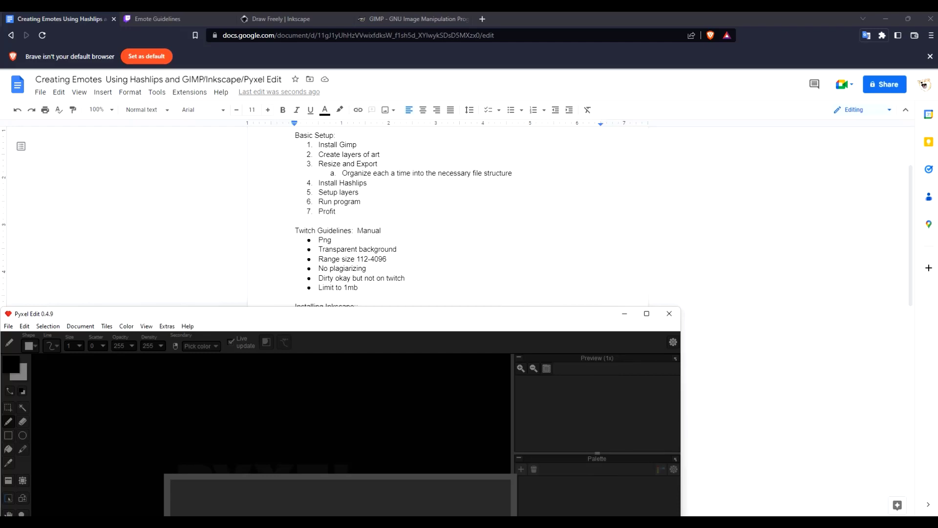
Switch to Pyxel Edit with its window maximized and create a tiled document 2 tiles wide and 2 tiles high, with 112 x 112 tiles
{"action": "left_click_drag", "start_coordinate": [459, 314], "coordinate": [511, 12]}
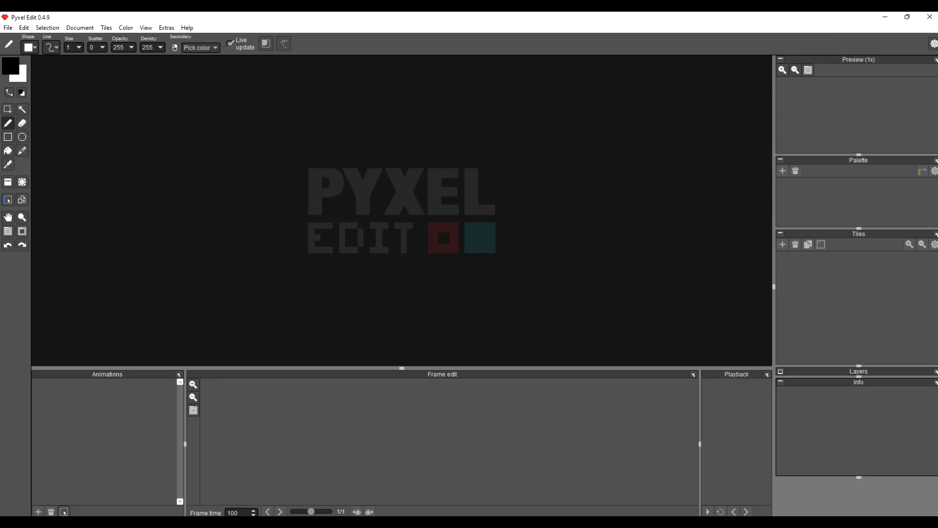
{"action": "left_click", "coordinate": [8, 28]}
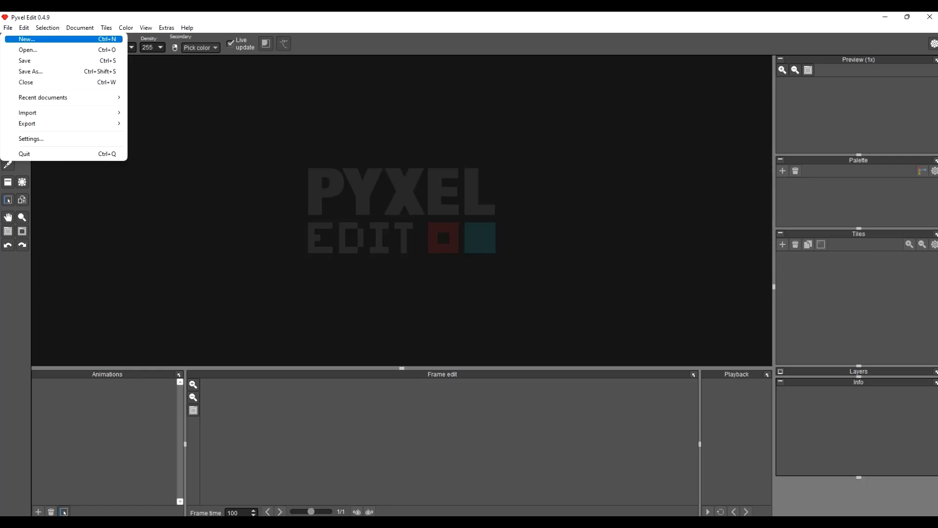
{"action": "left_click", "coordinate": [25, 40]}
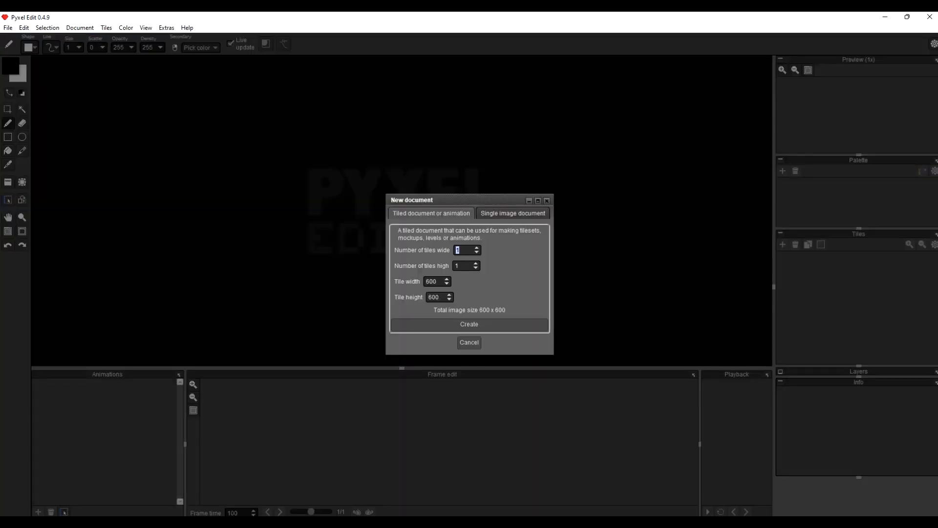
{"action": "left_click", "coordinate": [460, 249]}
{"action": "key", "text": "BackSpace"}
{"action": "type", "text": "2"}
{"action": "left_click", "coordinate": [475, 263]}
{"action": "key", "text": "ctrl+a"}
{"action": "type", "text": "112"}
{"action": "left_click_drag", "start_coordinate": [428, 297], "coordinate": [436, 297]}
{"action": "key", "text": "Delete"}
{"action": "key", "text": "Delete"}
{"action": "type", "text": "112"}
{"action": "key", "text": "Return"}
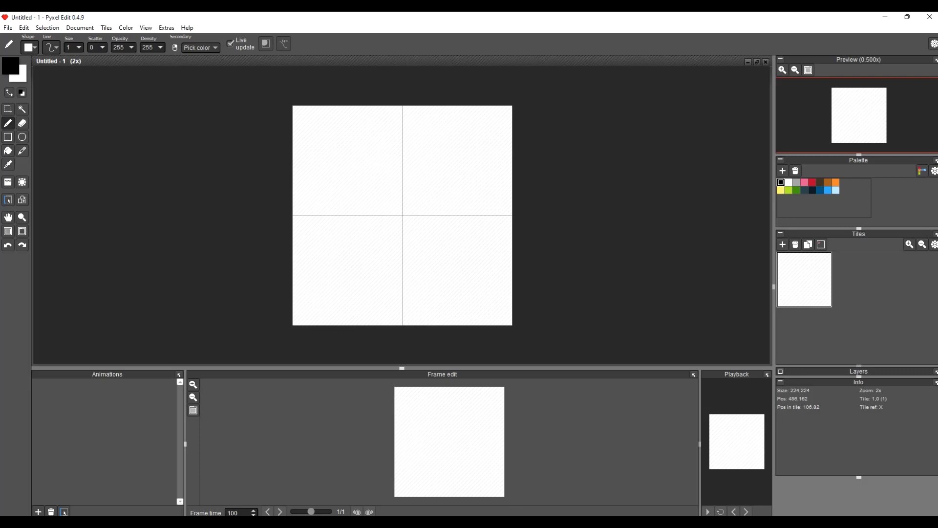
Place the first tile in the upper-left cell of the canvas with the tile placer tool
{"action": "left_click", "coordinate": [922, 244]}
{"action": "scroll", "coordinate": [791, 265], "scroll_direction": "up", "scroll_amount": 1}
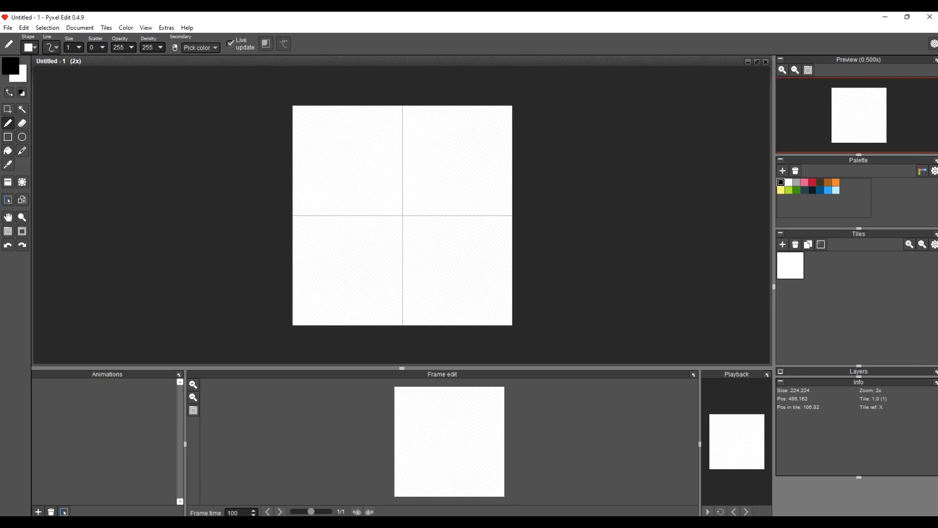
{"action": "key", "text": "t"}
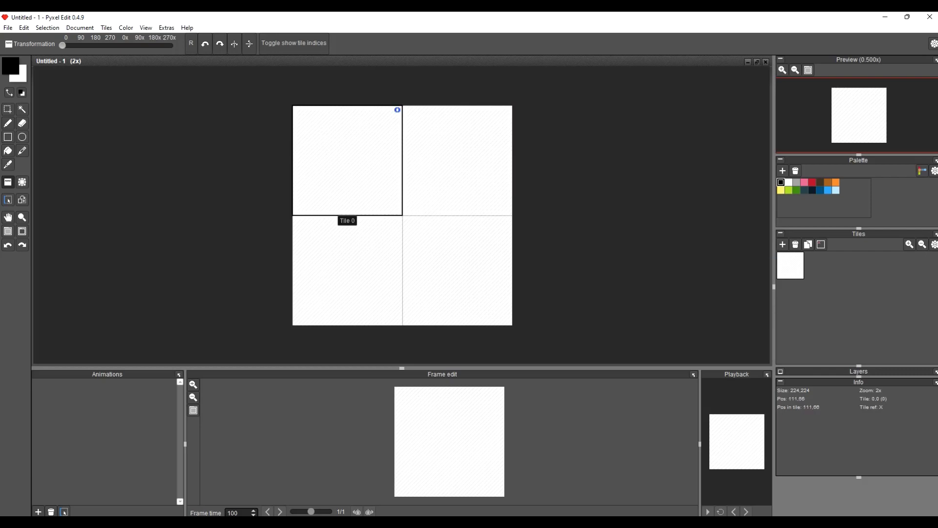
{"action": "left_click", "coordinate": [358, 160]}
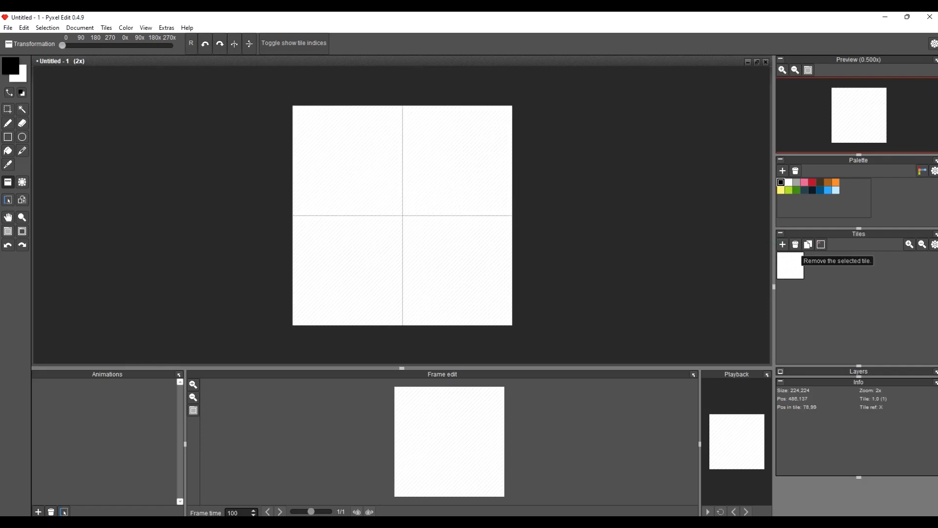
Duplicate the blank tile three times and place the copies in the remaining three canvas cells
{"action": "left_click", "coordinate": [808, 245]}
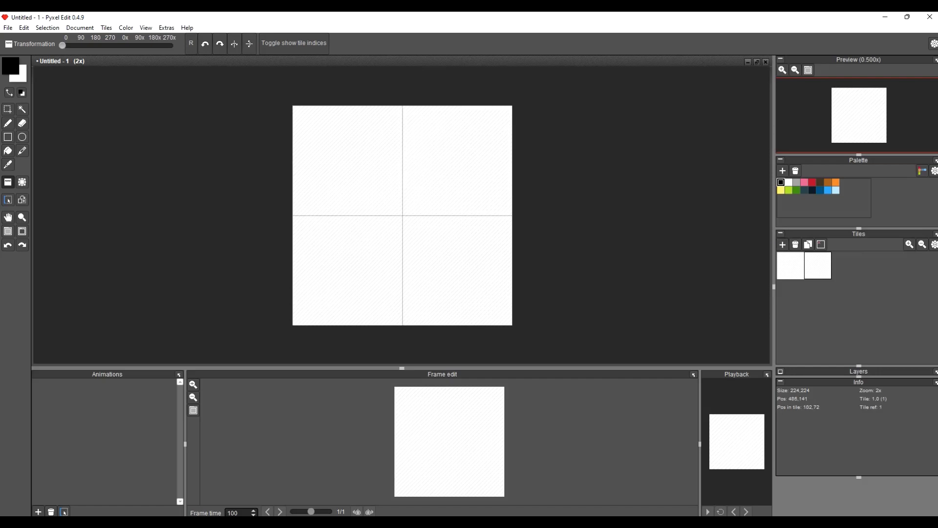
{"action": "left_click", "coordinate": [807, 244]}
{"action": "left_click", "coordinate": [845, 265]}
{"action": "left_click", "coordinate": [378, 246]}
{"action": "left_click", "coordinate": [808, 245]}
{"action": "left_click", "coordinate": [873, 266]}
{"action": "left_click", "coordinate": [446, 250]}
{"action": "left_click", "coordinate": [845, 265]}
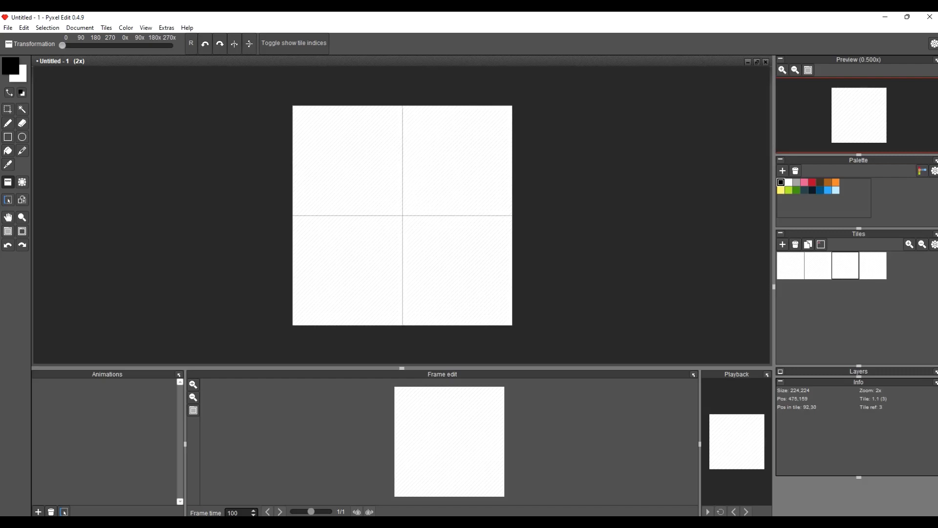
Remove the three duplicated tiles from the tileset, keeping only the first tile
{"action": "left_click", "coordinate": [818, 266]}
{"action": "left_click", "coordinate": [873, 266]}
{"action": "left_click", "coordinate": [795, 244]}
{"action": "left_click", "coordinate": [795, 245]}
{"action": "left_click", "coordinate": [795, 244]}
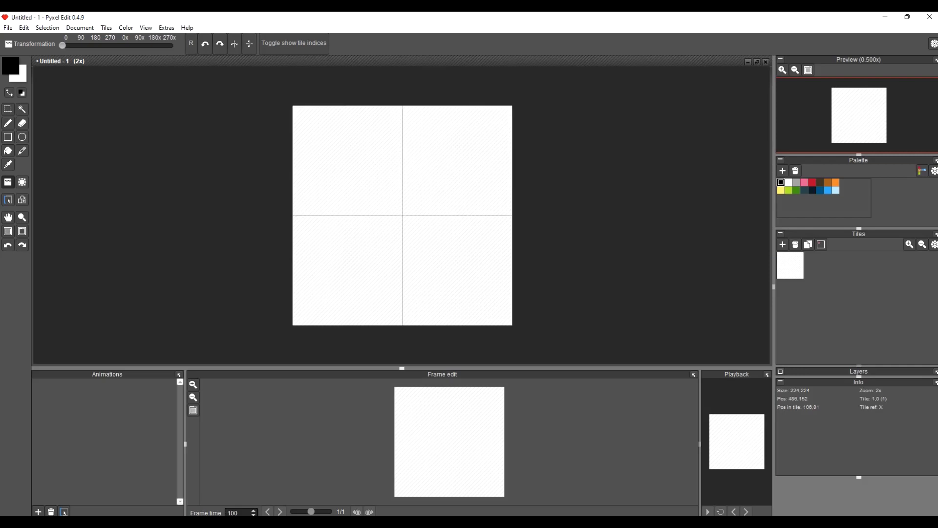
Add a new blank tile to the tileset and draw an unfilled black circle spanning the upper-left canvas cell
{"action": "left_click", "coordinate": [783, 245]}
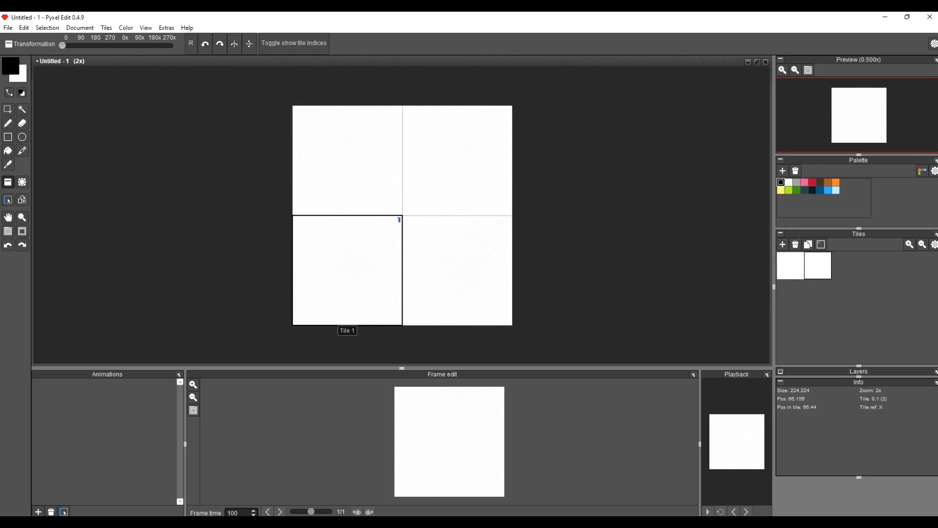
{"action": "left_click", "coordinate": [22, 137]}
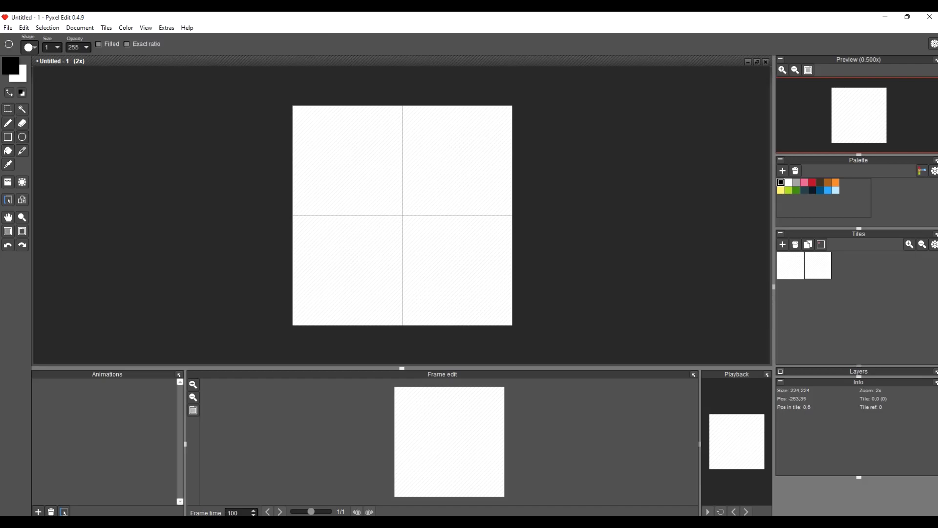
{"action": "left_click", "coordinate": [11, 66]}
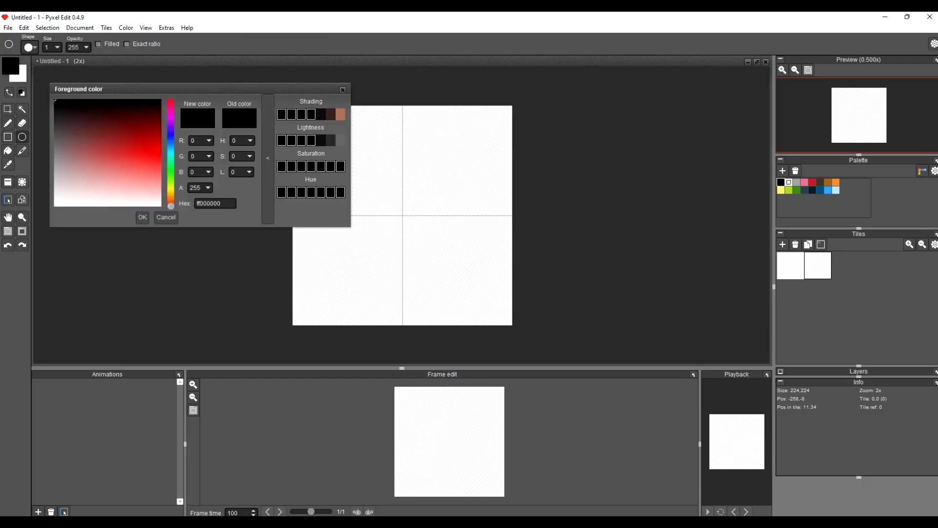
{"action": "left_click", "coordinate": [342, 89]}
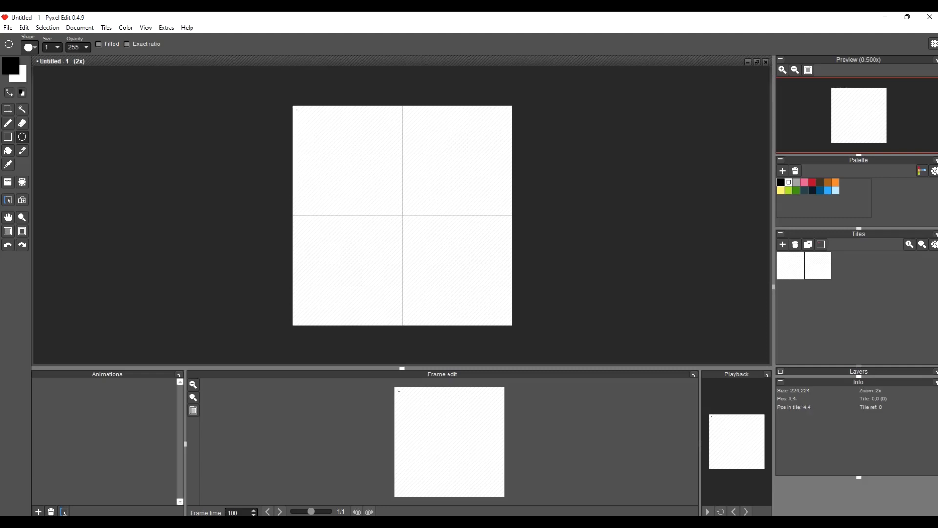
{"action": "left_click_drag", "start_coordinate": [294, 108], "coordinate": [401, 213]}
Fill the inside of the circle with pink from the palette
{"action": "key", "text": "f"}
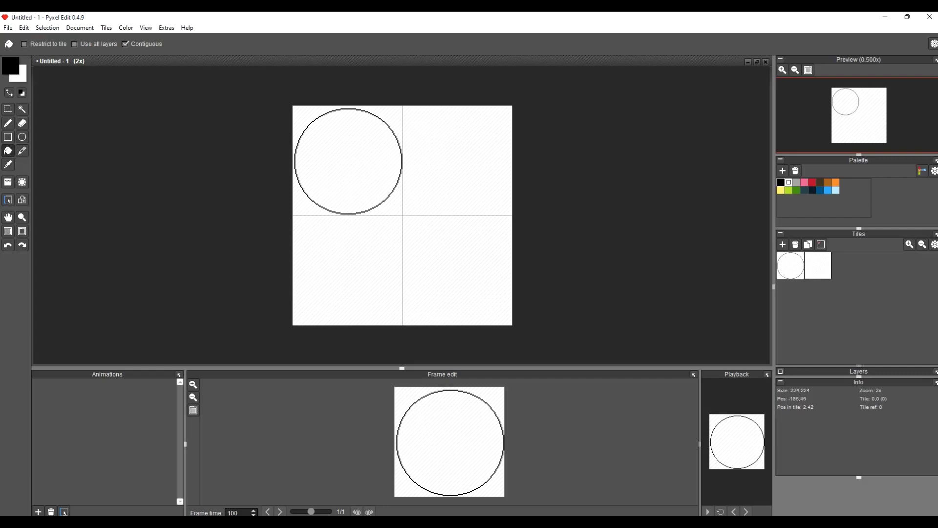
{"action": "left_click", "coordinate": [812, 183]}
{"action": "left_click", "coordinate": [805, 182]}
{"action": "left_click", "coordinate": [384, 163]}
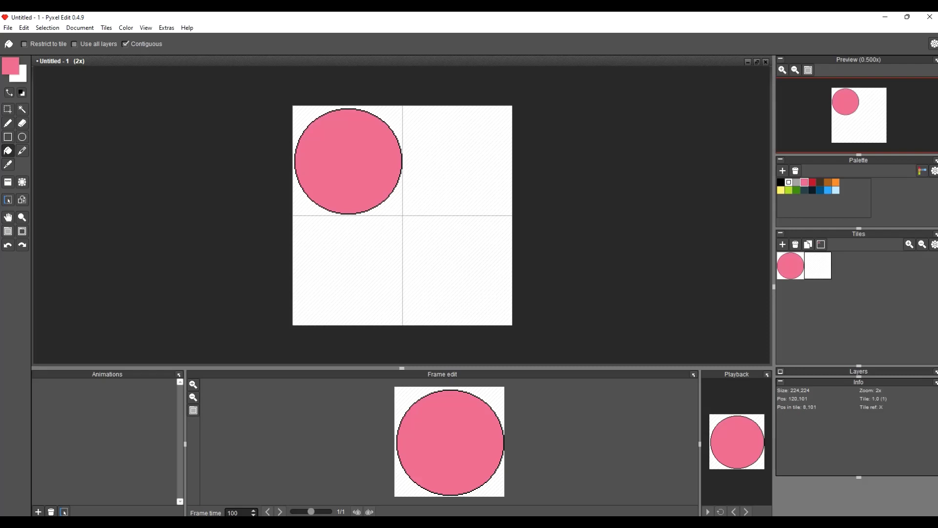
Select the pink circle tile and duplicate it in the tileset
{"action": "key", "text": "m"}
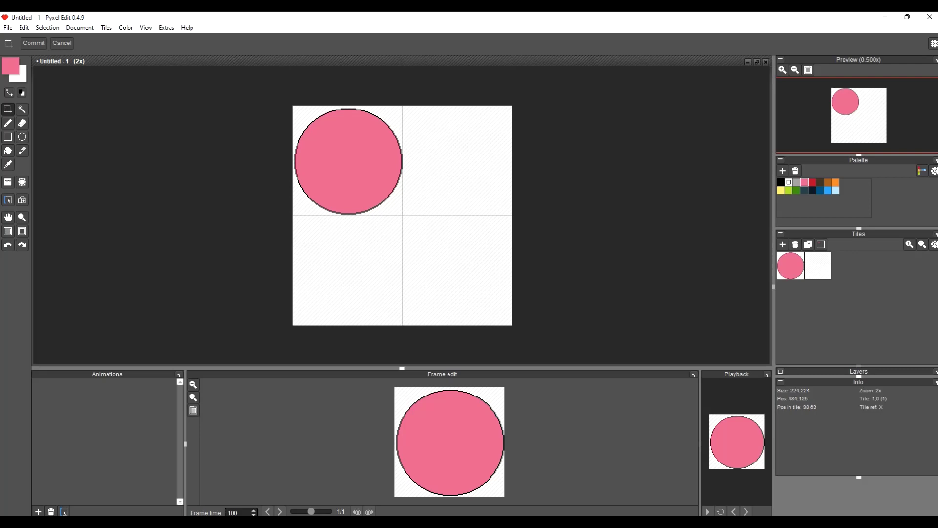
{"action": "key", "text": "t"}
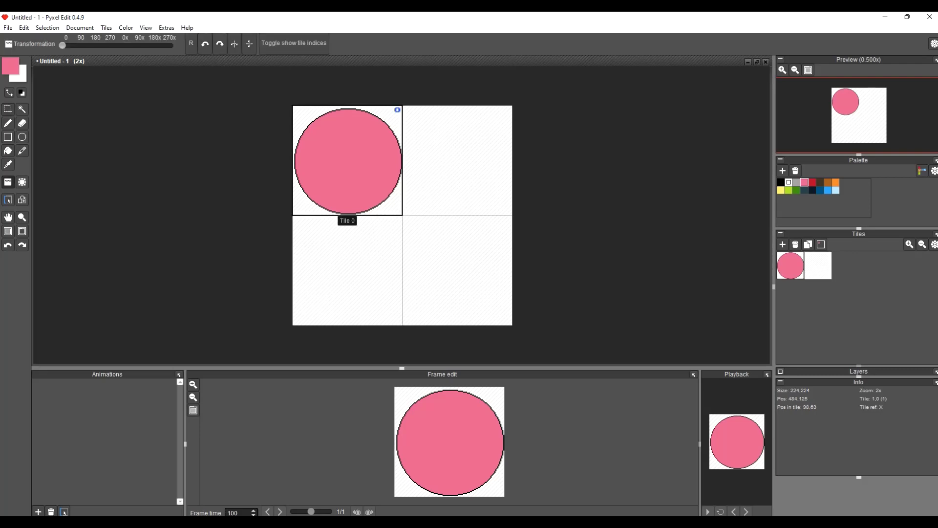
{"action": "left_click", "coordinate": [807, 244]}
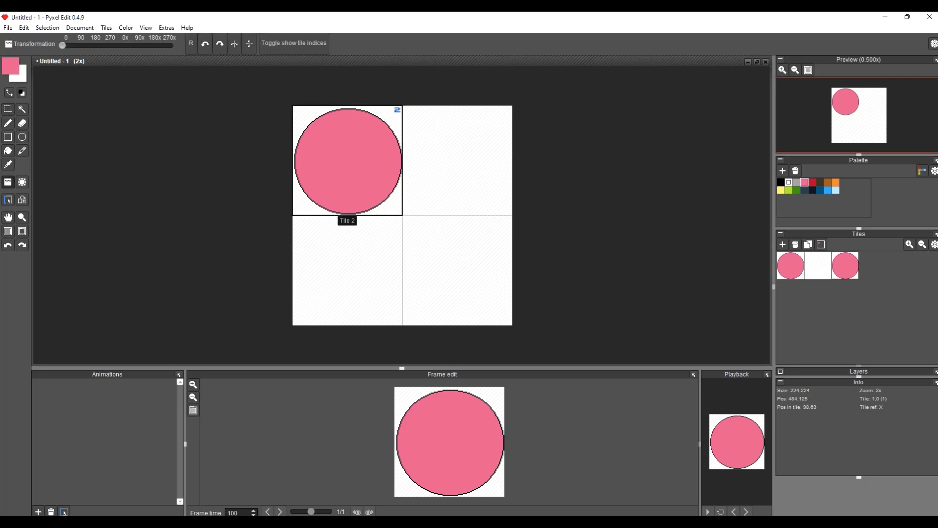
Place the duplicated circle tile in the upper-right canvas cell and fill its circle with orange from the palette
{"action": "left_click", "coordinate": [498, 199]}
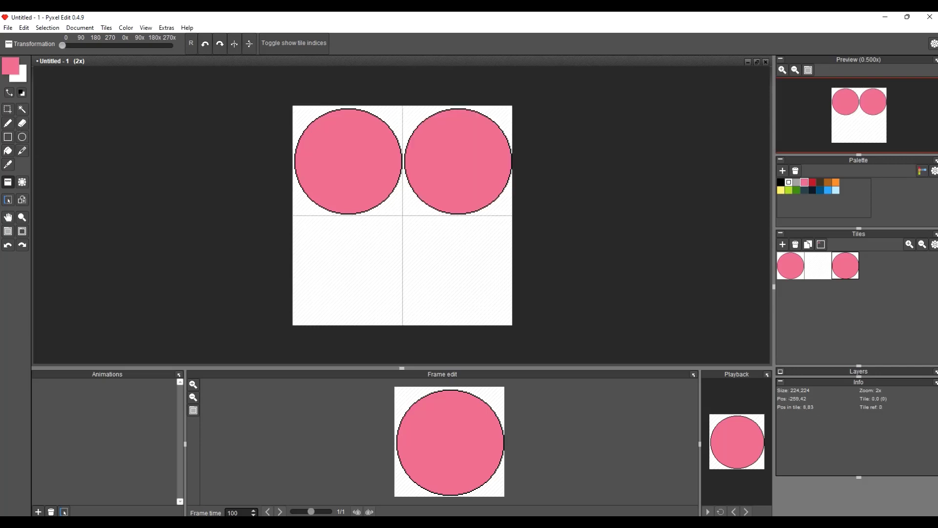
{"action": "left_click", "coordinate": [8, 150]}
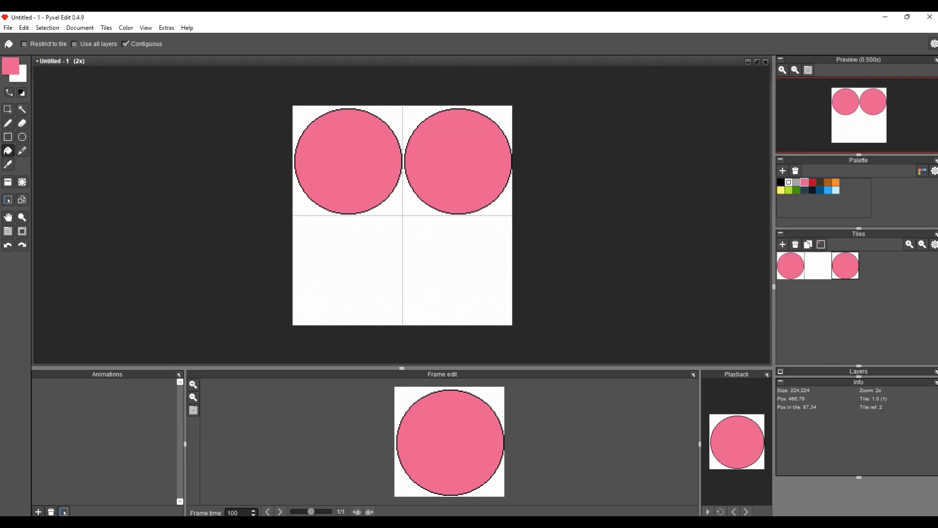
{"action": "left_click", "coordinate": [835, 182]}
{"action": "left_click", "coordinate": [487, 138]}
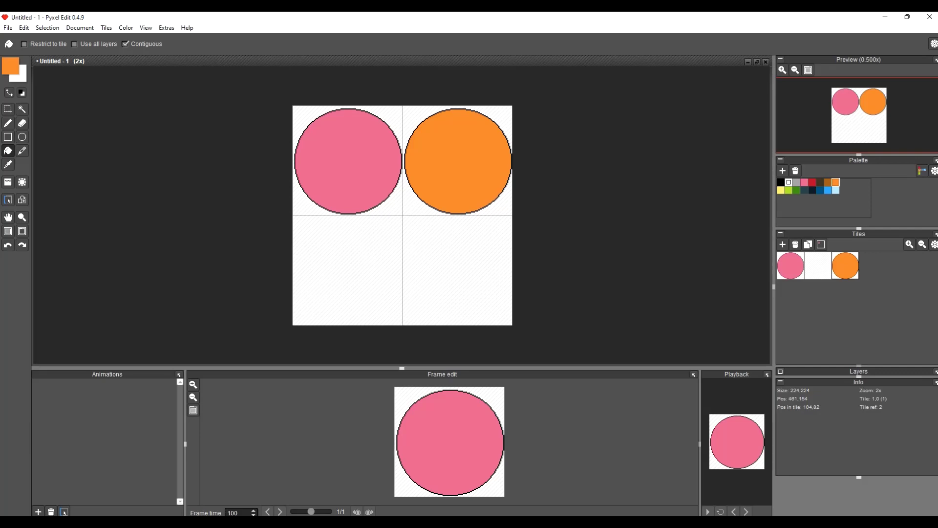
Place the blank tile in the lower-left cell and draw a small orange diamond outline filled with black on it
{"action": "key", "text": "a"}
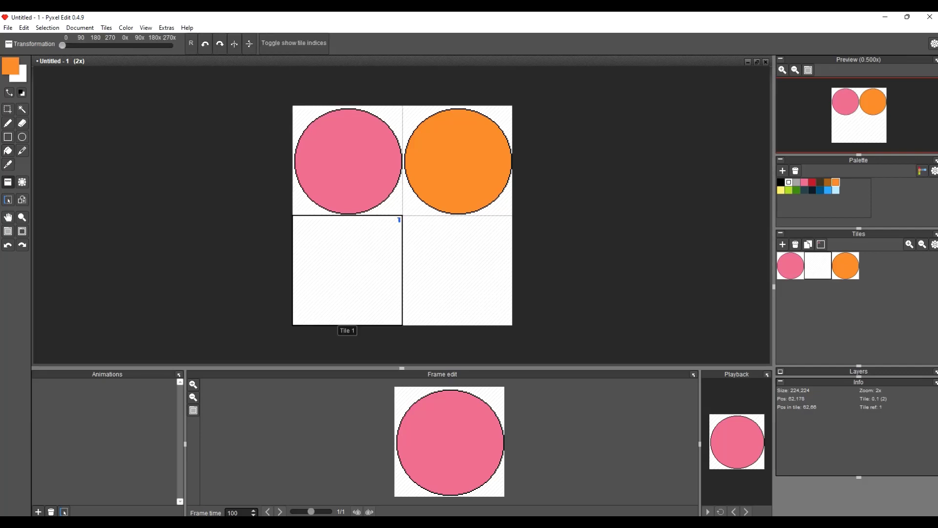
{"action": "left_click", "coordinate": [8, 123]}
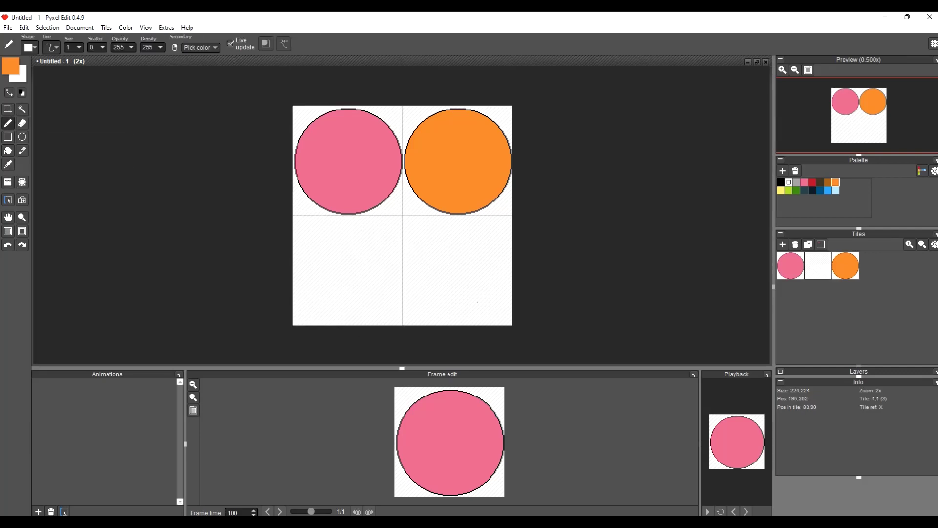
{"action": "mouse_move", "coordinate": [349, 257]}
{"action": "left_mouse_down"}
{"action": "mouse_move", "coordinate": [331, 272]}
{"action": "mouse_move", "coordinate": [346, 281]}
{"action": "mouse_move", "coordinate": [370, 271]}
{"action": "mouse_move", "coordinate": [352, 255]}
{"action": "left_mouse_up"}
{"action": "left_click", "coordinate": [781, 182]}
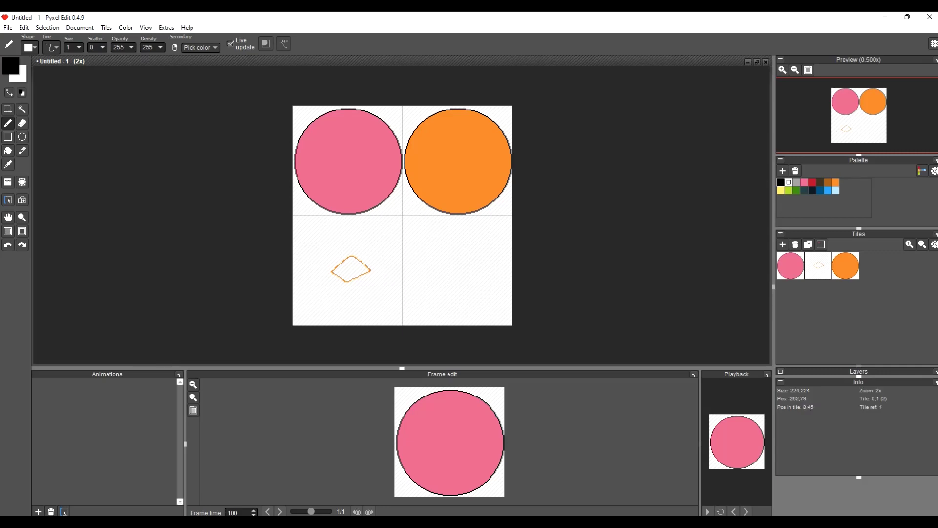
{"action": "left_click", "coordinate": [8, 150]}
{"action": "left_click", "coordinate": [357, 269]}
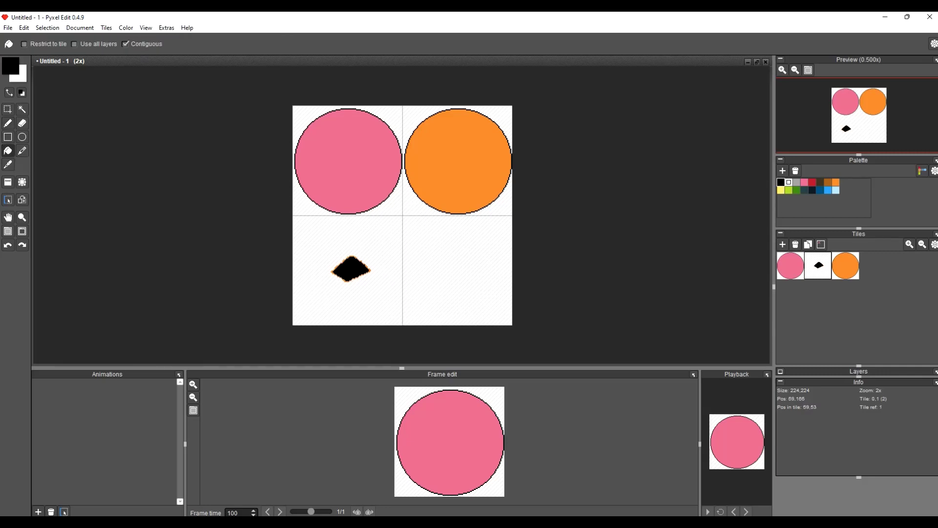
Set the background color to near-white with RGB values 254, 254, 254
{"action": "left_click", "coordinate": [22, 124]}
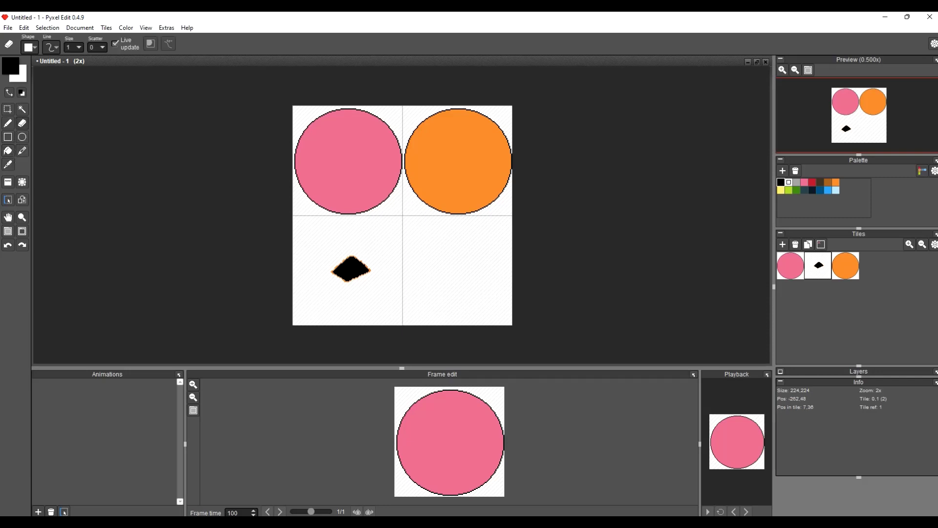
{"action": "left_click", "coordinate": [7, 123]}
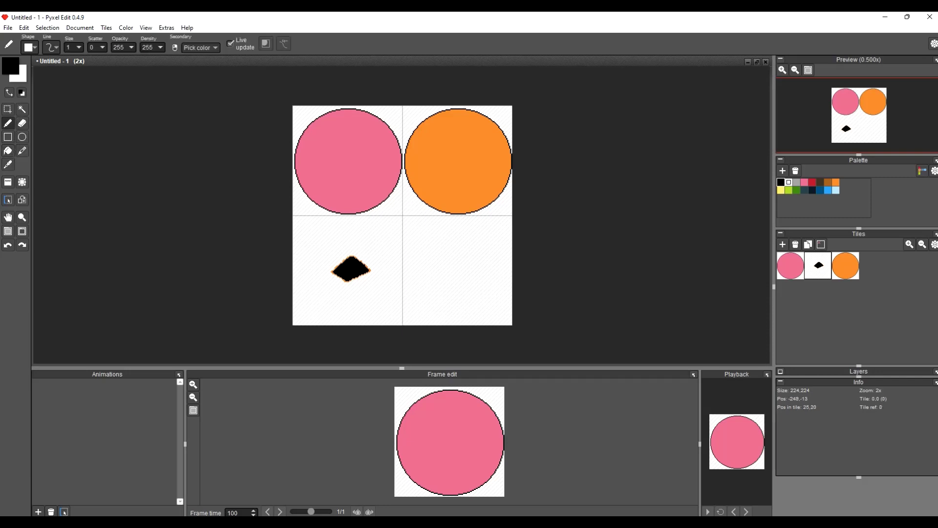
{"action": "left_click", "coordinate": [19, 76]}
{"action": "left_click_drag", "start_coordinate": [65, 201], "coordinate": [54, 206]}
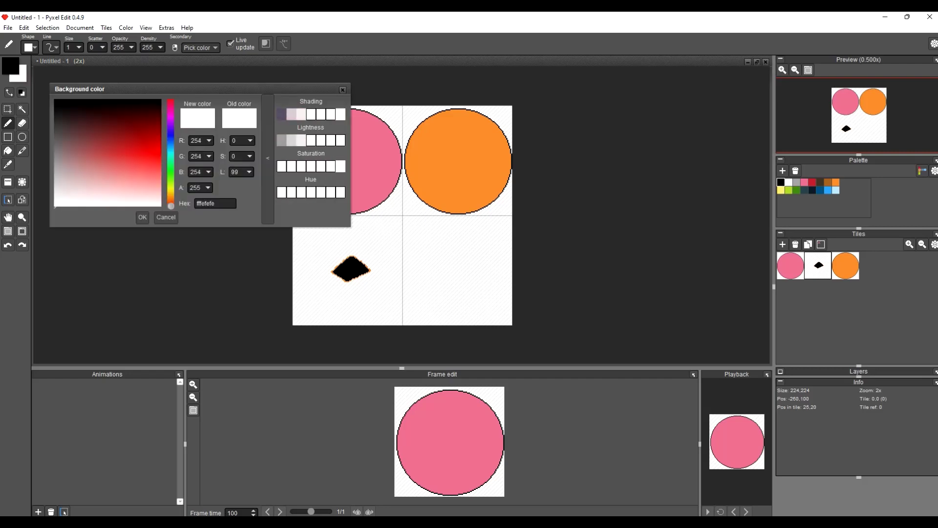
{"action": "left_click", "coordinate": [142, 217]}
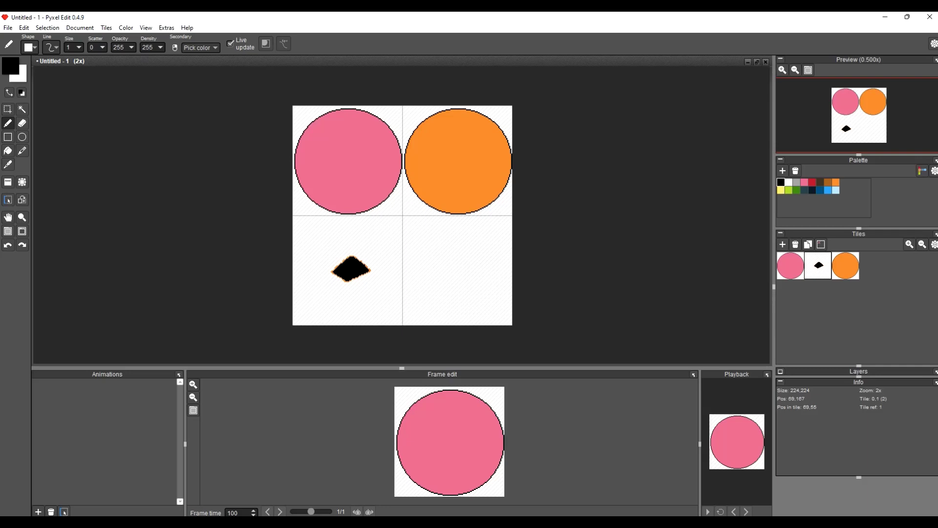
Draw a few small white specks inside the black diamond with the pencil
{"action": "scroll", "coordinate": [359, 269], "scroll_direction": "up", "scroll_amount": 5}
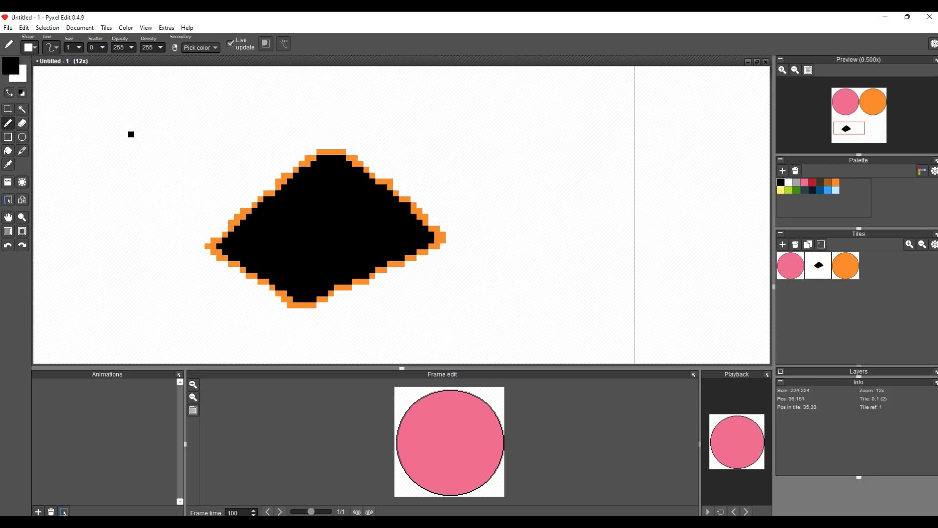
{"action": "left_click", "coordinate": [789, 182]}
{"action": "mouse_move", "coordinate": [355, 246]}
{"action": "left_mouse_down"}
{"action": "mouse_move", "coordinate": [380, 234]}
{"action": "mouse_move", "coordinate": [360, 234]}
{"action": "left_mouse_up"}
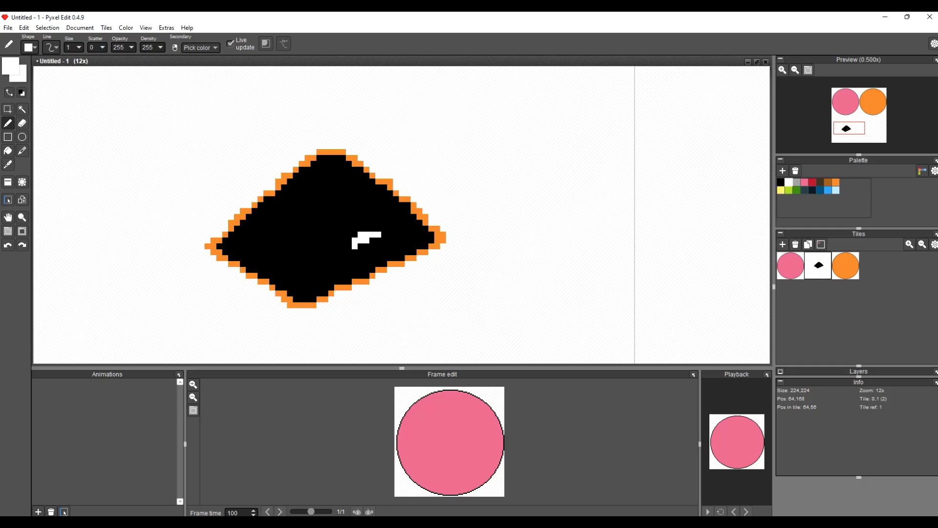
{"action": "left_click_drag", "start_coordinate": [307, 211], "coordinate": [302, 199]}
{"action": "left_click_drag", "start_coordinate": [284, 252], "coordinate": [290, 255]}
{"action": "left_click", "coordinate": [319, 252]}
{"action": "scroll", "coordinate": [304, 290], "scroll_direction": "down", "scroll_amount": 4}
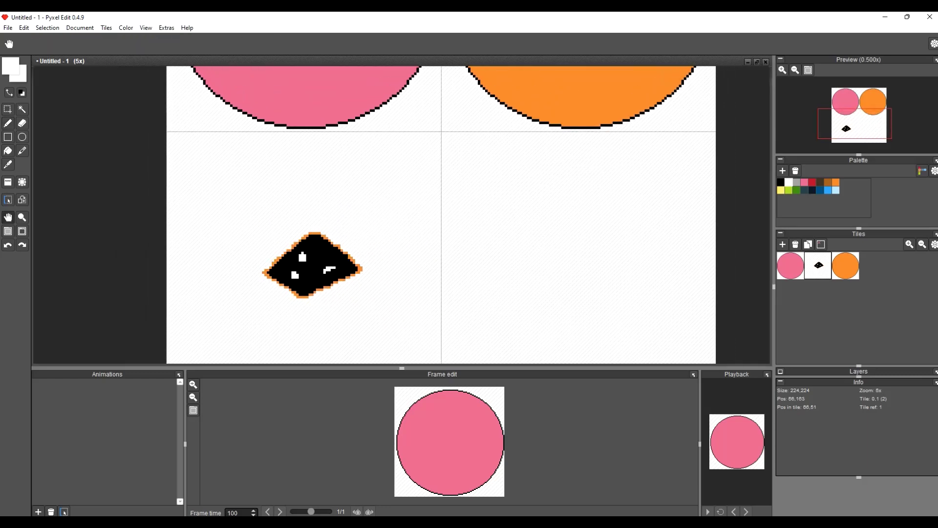
{"action": "left_click_drag", "start_coordinate": [313, 283], "coordinate": [318, 282]}
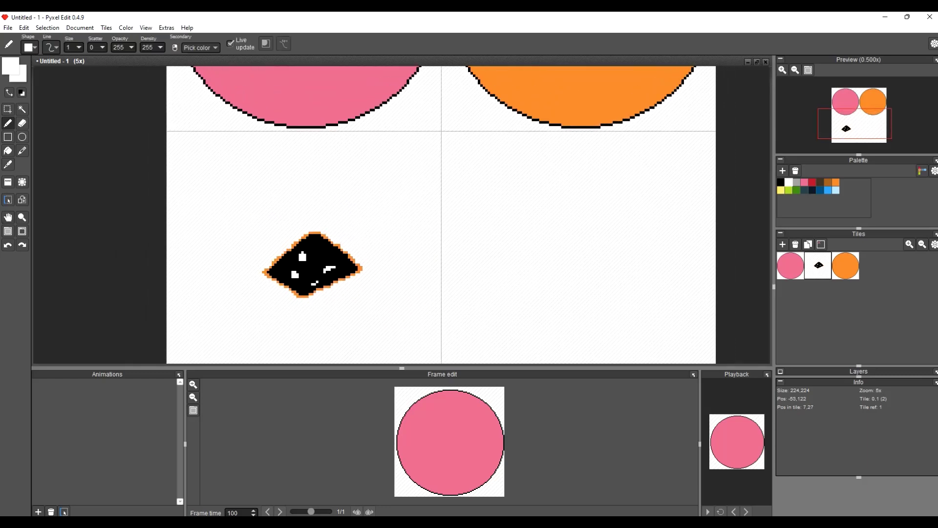
{"action": "left_click", "coordinate": [8, 137]}
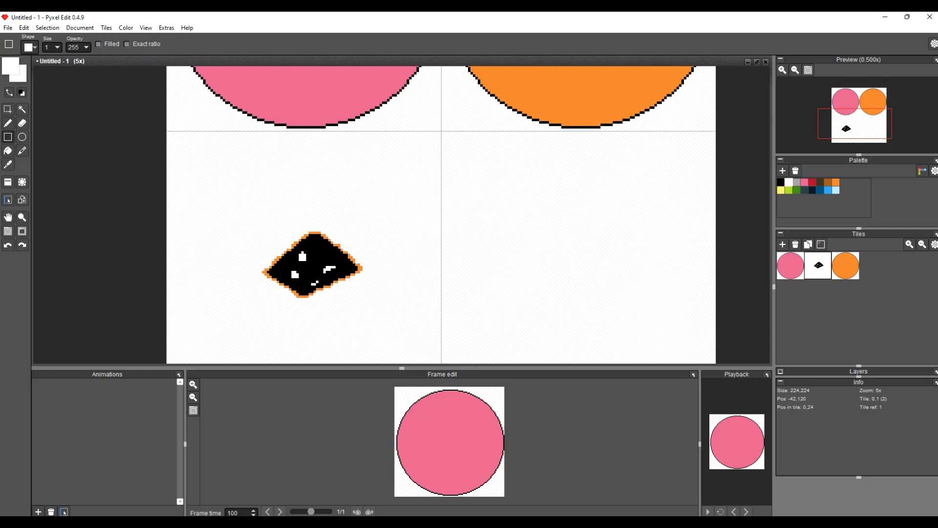
{"action": "left_click", "coordinate": [22, 136]}
{"action": "left_click_drag", "start_coordinate": [240, 204], "coordinate": [377, 327]}
{"action": "key", "text": "ctrl+z"}
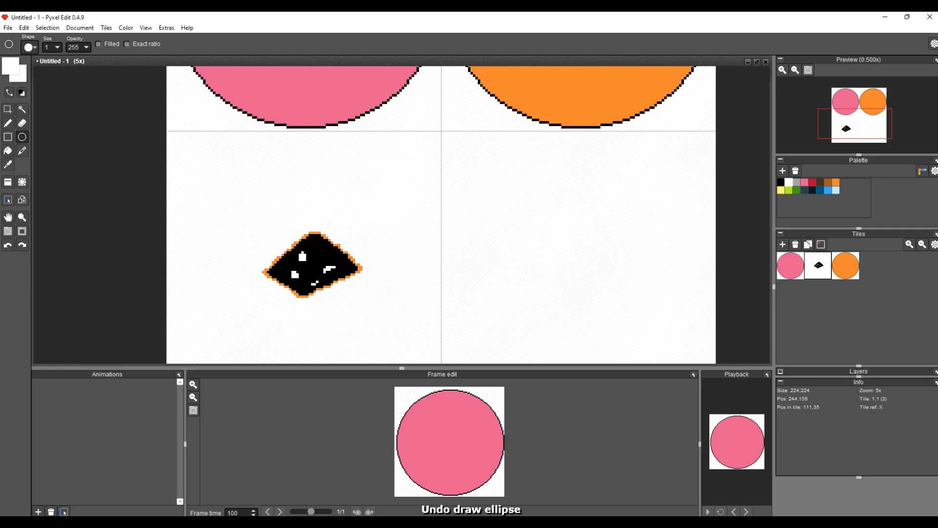
Draw an unfilled black circle around the diamond and fill the area between circle and diamond with brown
{"action": "left_click", "coordinate": [781, 181]}
{"action": "left_click_drag", "start_coordinate": [244, 210], "coordinate": [375, 322]}
{"action": "left_click", "coordinate": [828, 182]}
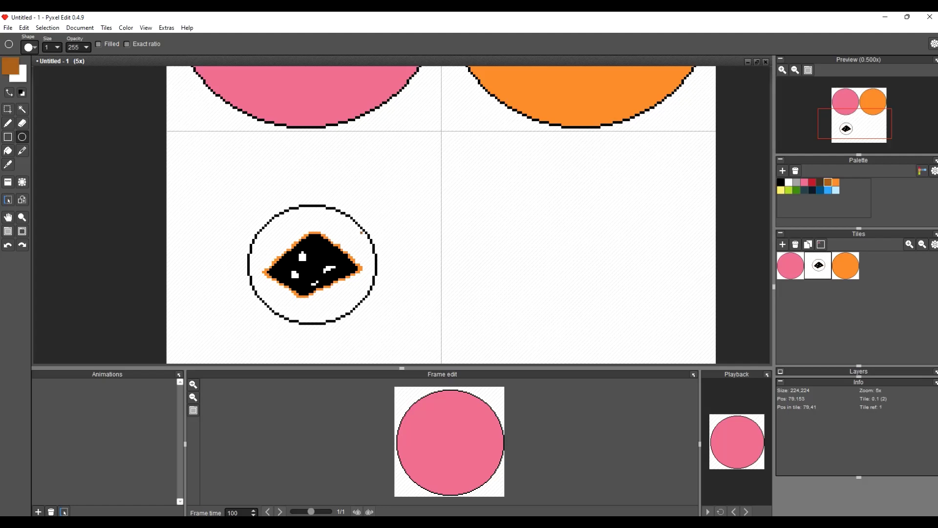
{"action": "left_click", "coordinate": [8, 151]}
{"action": "left_click", "coordinate": [359, 233]}
{"action": "scroll", "coordinate": [356, 275], "scroll_direction": "down", "scroll_amount": 3}
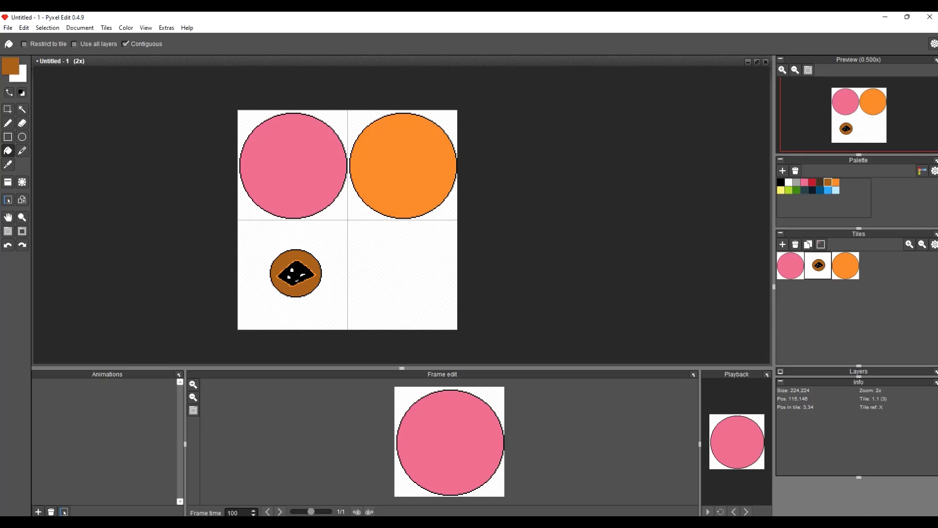
Try widening the canvas to three tiles across and undo the resize
{"action": "left_click", "coordinate": [80, 28]}
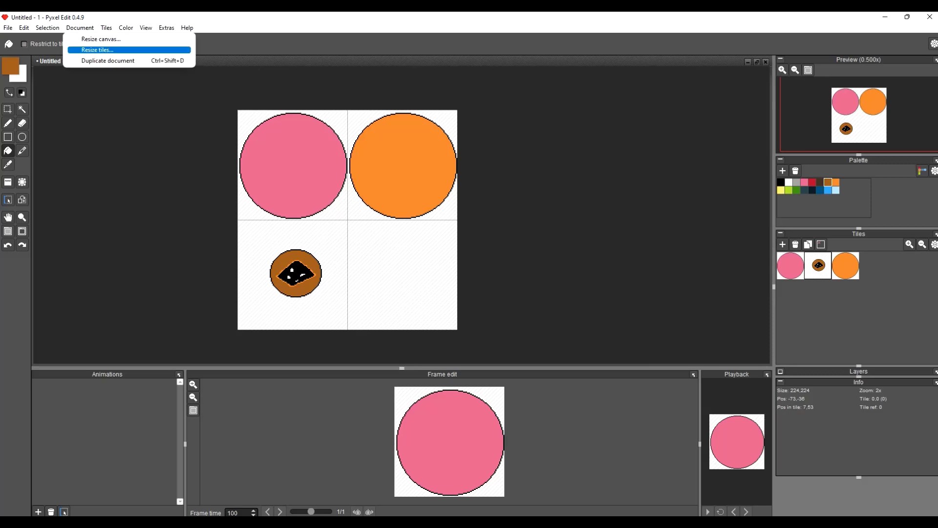
{"action": "left_click", "coordinate": [101, 38]}
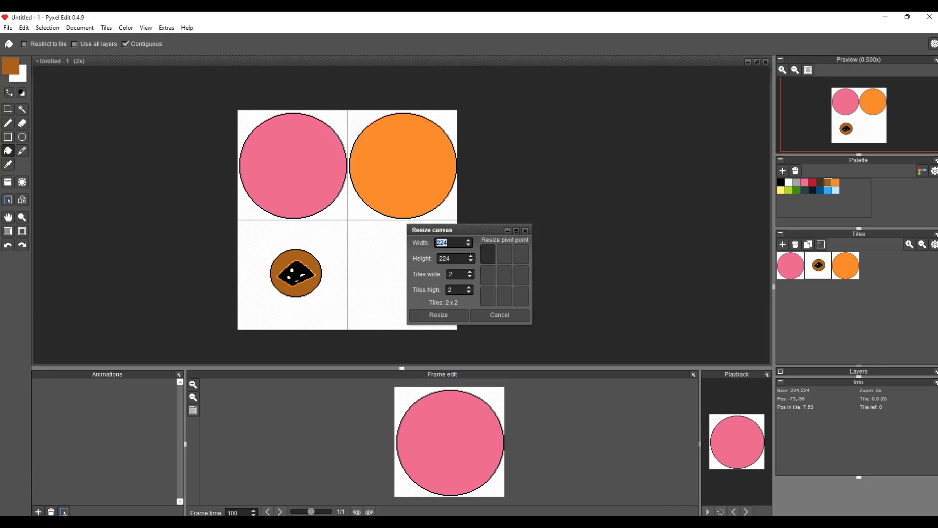
{"action": "left_click", "coordinate": [469, 271]}
{"action": "left_click", "coordinate": [438, 314]}
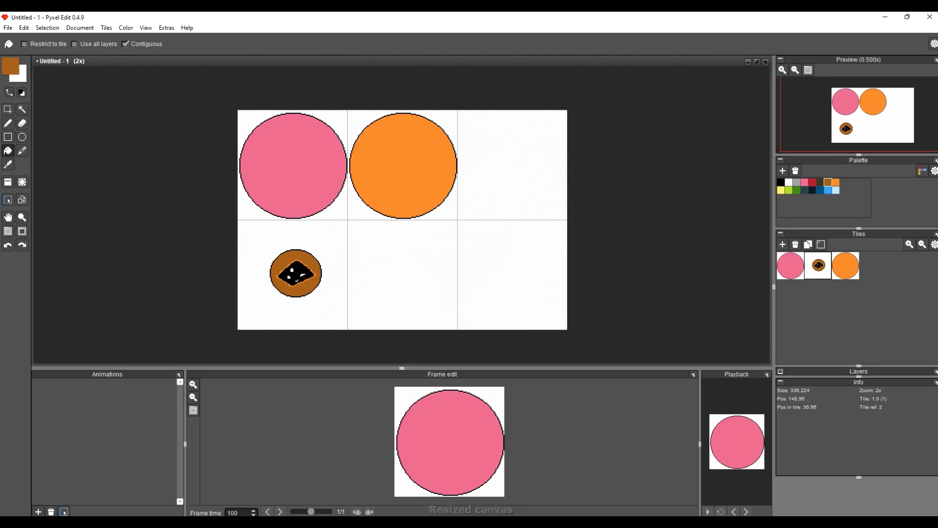
{"action": "key", "text": "ctrl+z"}
Resize the canvas to three tiles high, keeping it two tiles wide
{"action": "left_click", "coordinate": [80, 28]}
{"action": "left_click", "coordinate": [98, 37]}
{"action": "left_click", "coordinate": [469, 287]}
{"action": "left_click", "coordinate": [438, 315]}
{"action": "left_click_drag", "start_coordinate": [349, 291], "coordinate": [353, 263]}
Try copying the selected pink circle cell's pixels into the canvas's bottom-left cell, and undo the copy
{"action": "key", "text": "s"}
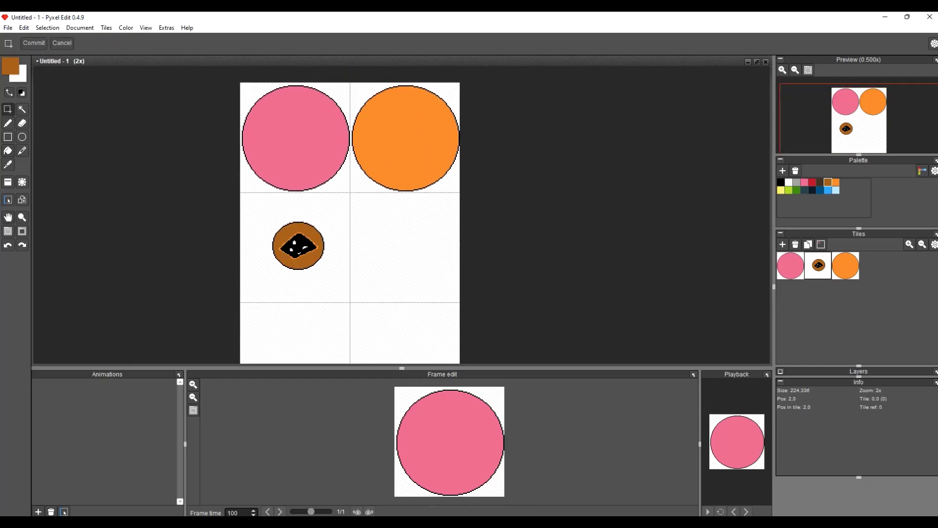
{"action": "left_click_drag", "start_coordinate": [241, 84], "coordinate": [350, 193]}
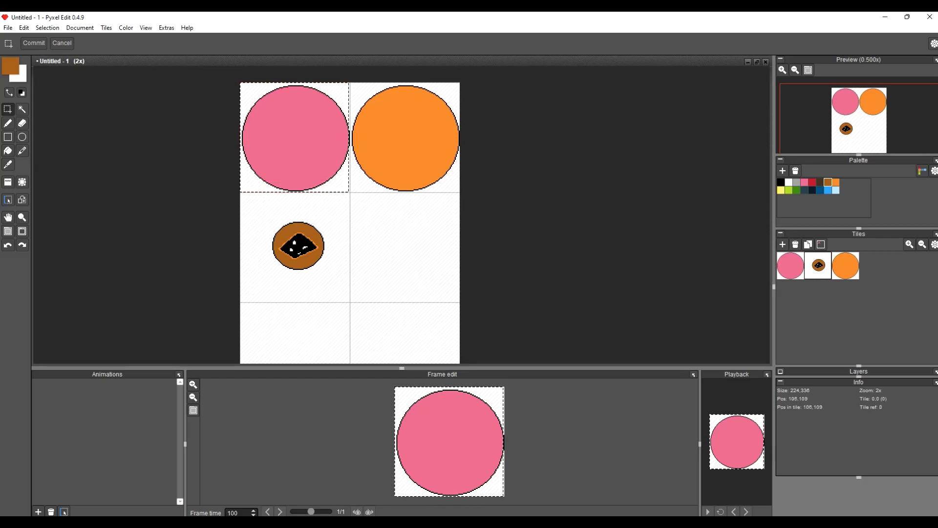
{"action": "scroll", "coordinate": [351, 211], "scroll_direction": "down", "scroll_amount": 2}
{"action": "scroll", "coordinate": [363, 247], "scroll_direction": "up", "scroll_amount": 1}
{"action": "left_click_drag", "start_coordinate": [363, 247], "coordinate": [356, 247]}
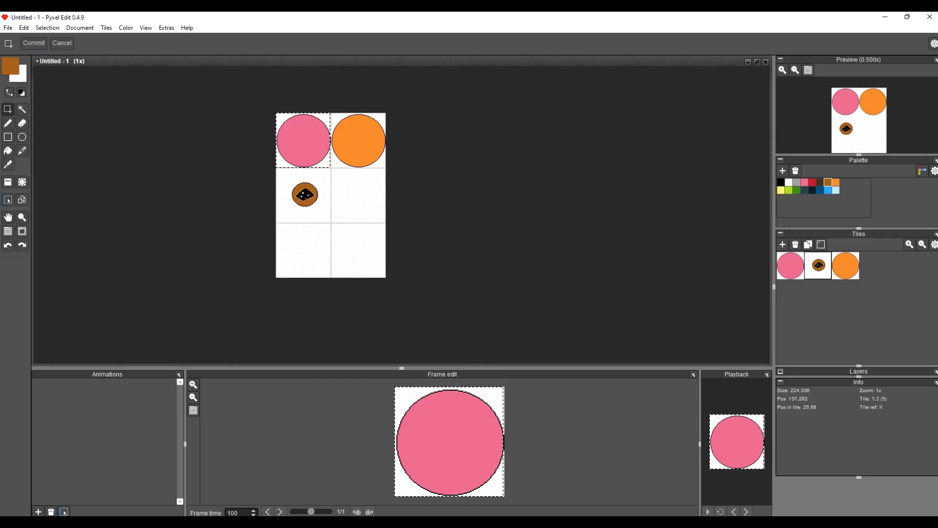
{"action": "key", "text": "ctrl+t"}
{"action": "left_click_drag", "start_coordinate": [321, 159], "coordinate": [320, 268]}
{"action": "scroll", "coordinate": [332, 274], "scroll_direction": "up", "scroll_amount": 1}
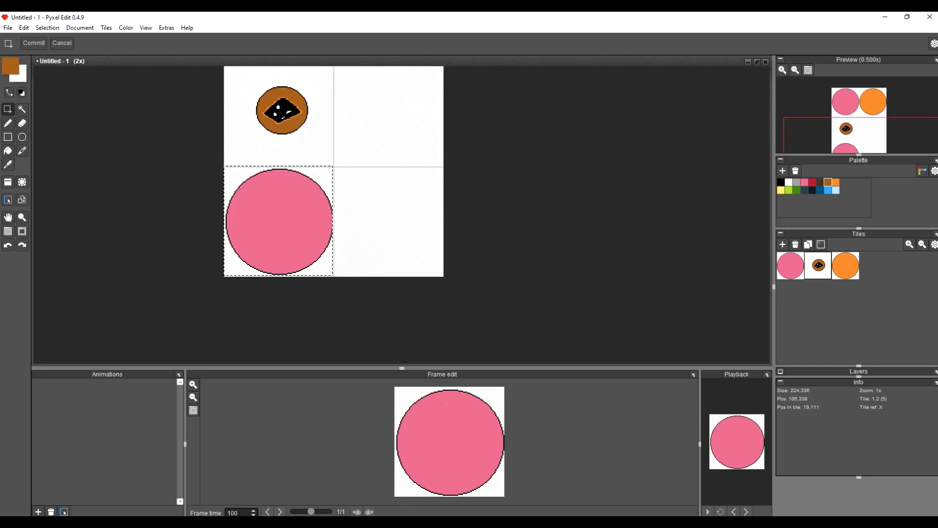
{"action": "scroll", "coordinate": [355, 243], "scroll_direction": "up", "scroll_amount": 1}
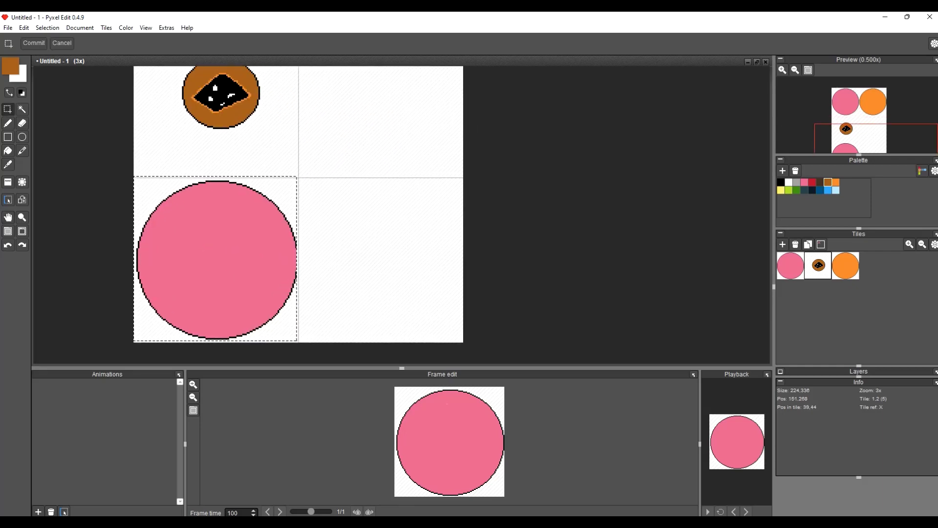
{"action": "key", "text": "ctrl+z"}
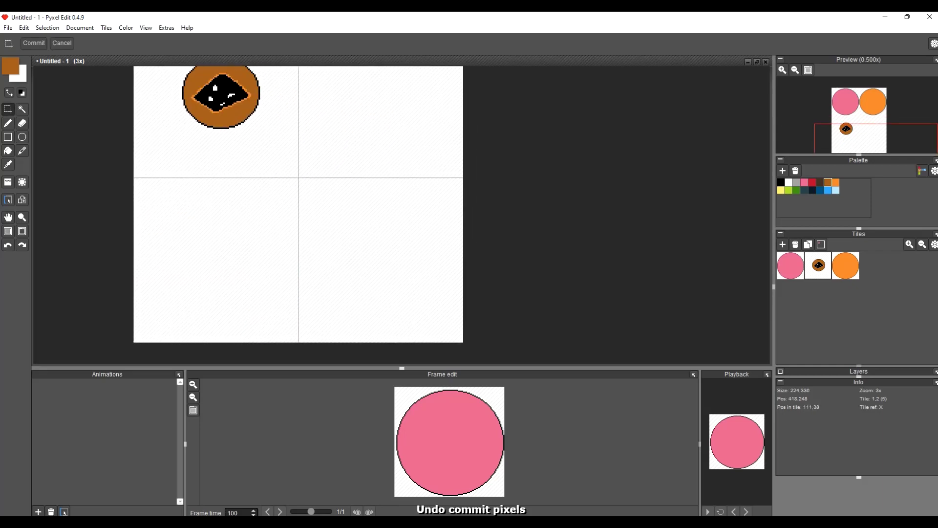
Duplicate the brown diamond tile in the tileset and place the copy in the middle row's right cell
{"action": "left_click", "coordinate": [818, 266]}
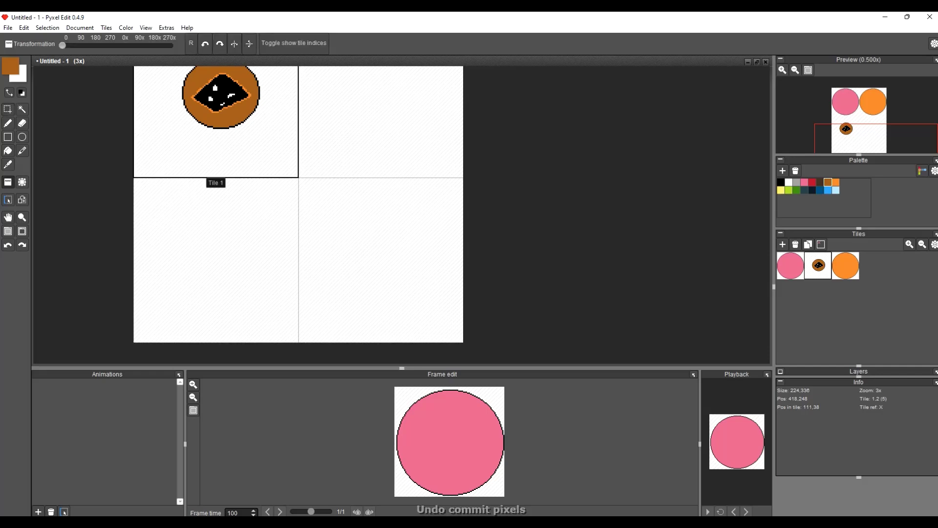
{"action": "left_click", "coordinate": [808, 243]}
{"action": "left_click", "coordinate": [873, 265]}
{"action": "left_click", "coordinate": [381, 122]}
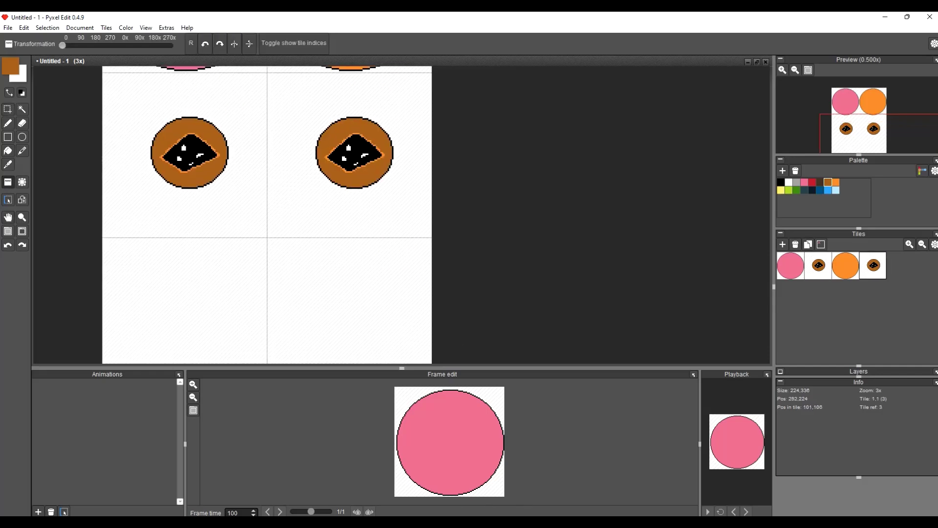
Fill the brown ring around the copied diamond with dark green from the palette
{"action": "left_click", "coordinate": [797, 190]}
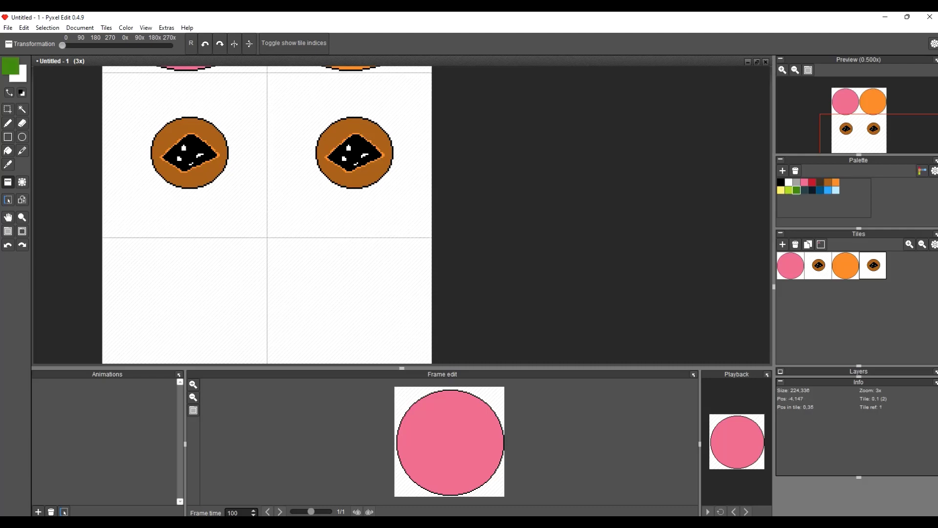
{"action": "left_click", "coordinate": [8, 151]}
{"action": "left_click", "coordinate": [355, 179]}
{"action": "scroll", "coordinate": [354, 225], "scroll_direction": "down", "scroll_amount": 1}
{"action": "scroll", "coordinate": [354, 225], "scroll_direction": "up", "scroll_amount": 1}
{"action": "left_click_drag", "start_coordinate": [354, 228], "coordinate": [385, 218]}
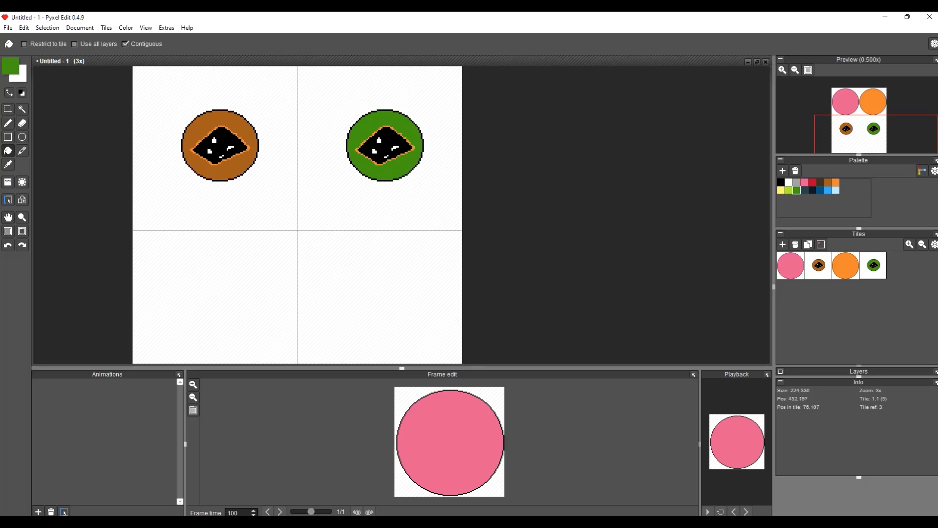
Duplicate the pink circle tile in the tileset and place the copy in the canvas's bottom-left cell
{"action": "left_click", "coordinate": [790, 266]}
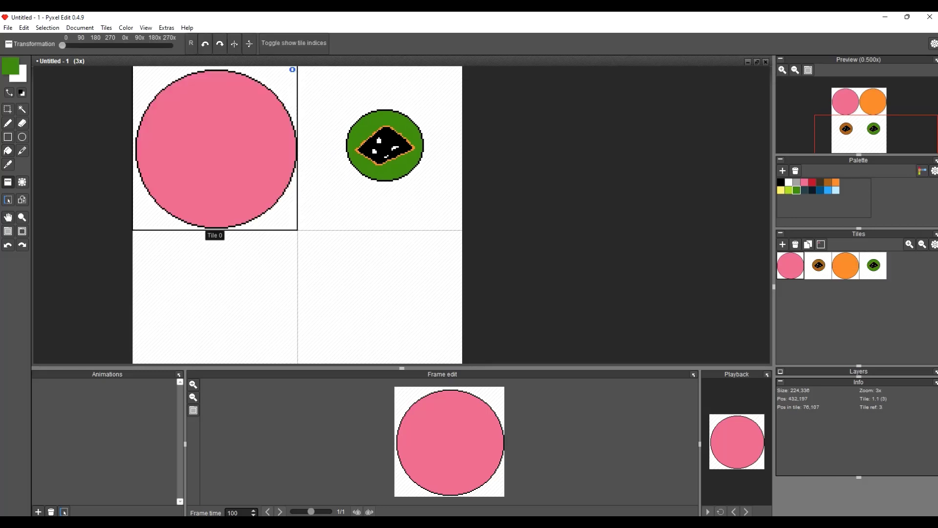
{"action": "left_click", "coordinate": [808, 244]}
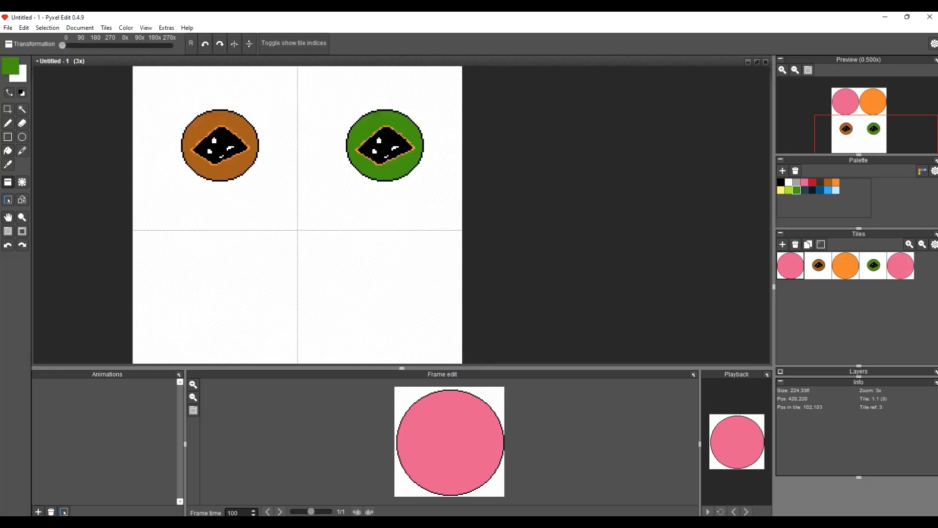
{"action": "left_click", "coordinate": [901, 266]}
{"action": "left_click", "coordinate": [203, 288]}
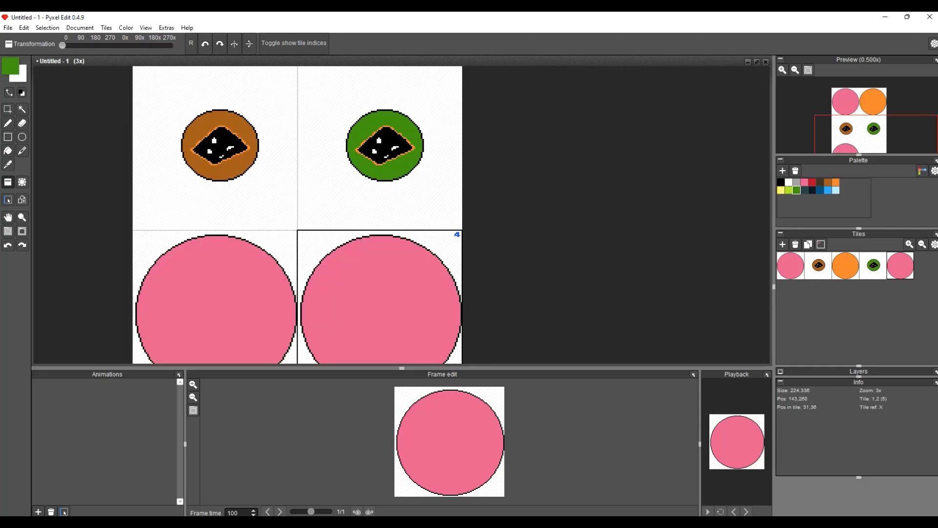
Copy the brown diamond cell's pixels onto the pink circle in the canvas's bottom-left cell
{"action": "key", "text": "space"}
{"action": "left_click_drag", "start_coordinate": [346, 282], "coordinate": [385, 218]}
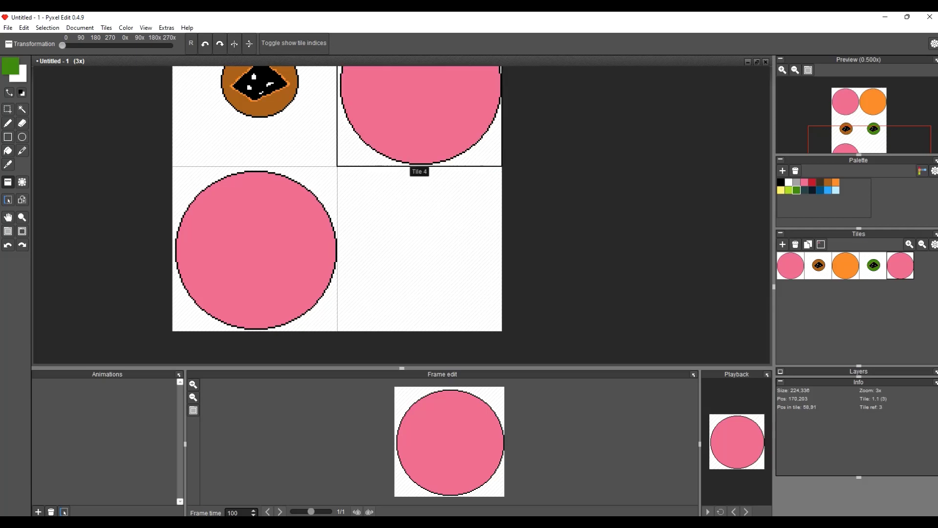
{"action": "left_click_drag", "start_coordinate": [430, 198], "coordinate": [434, 263]}
{"action": "left_click", "coordinate": [8, 109]}
{"action": "scroll", "coordinate": [193, 100], "scroll_direction": "down", "scroll_amount": 1}
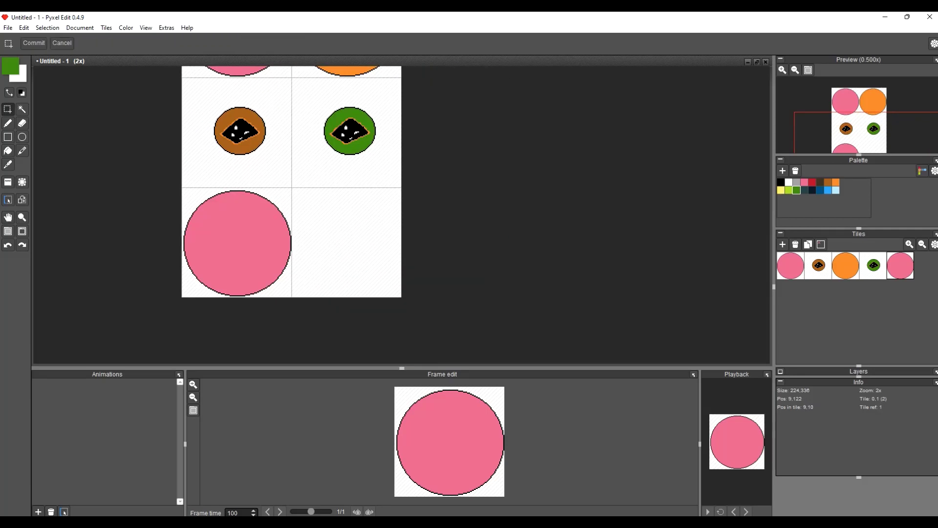
{"action": "left_click_drag", "start_coordinate": [183, 77], "coordinate": [290, 180]}
{"action": "left_click", "coordinate": [290, 181]}
{"action": "left_click_drag", "start_coordinate": [182, 78], "coordinate": [290, 186]}
{"action": "left_click_drag", "start_coordinate": [268, 137], "coordinate": [267, 246]}
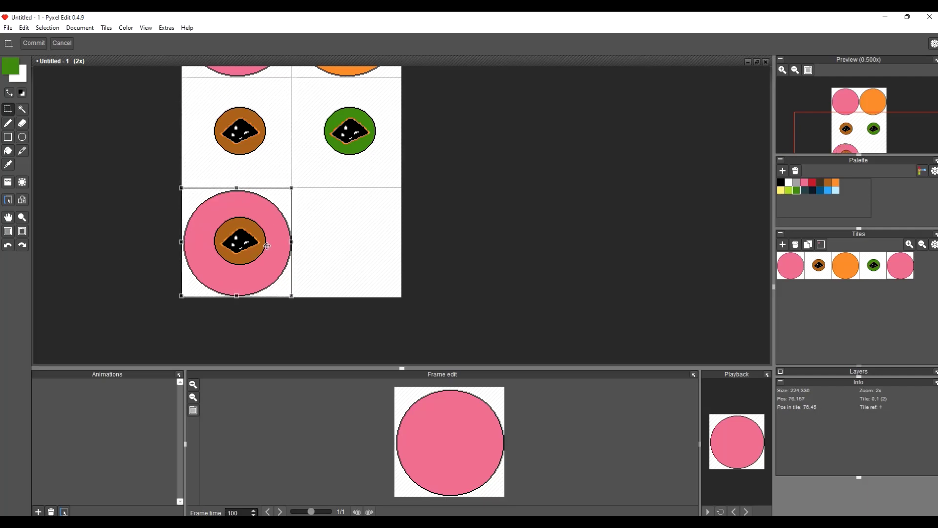
{"action": "left_click", "coordinate": [445, 242]}
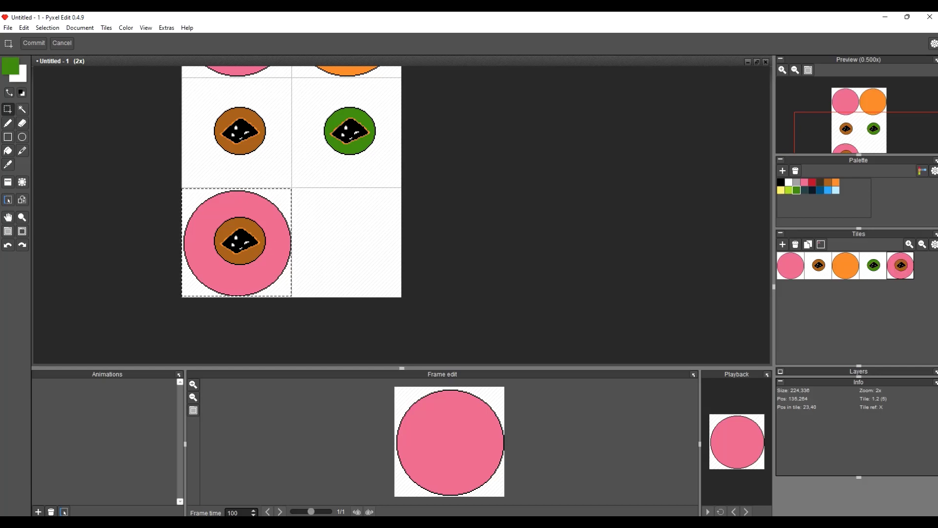
{"action": "scroll", "coordinate": [444, 239], "scroll_direction": "up", "scroll_amount": 3}
{"action": "scroll", "coordinate": [443, 239], "scroll_direction": "down", "scroll_amount": 4}
{"action": "scroll", "coordinate": [469, 182], "scroll_direction": "up", "scroll_amount": 1}
{"action": "left_click_drag", "start_coordinate": [469, 183], "coordinate": [481, 215]}
{"action": "scroll", "coordinate": [481, 215], "scroll_direction": "up", "scroll_amount": 1}
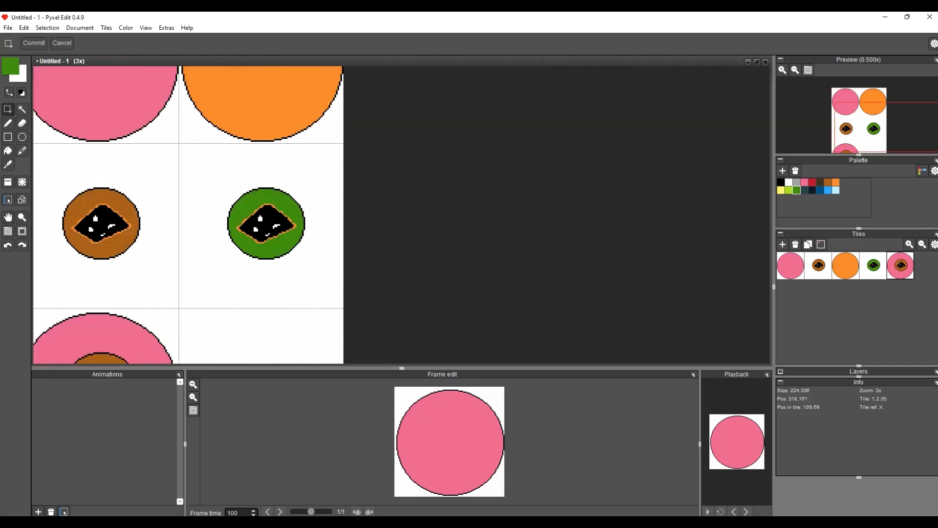
Resize the canvas to two tiles high, keeping it two tiles wide
{"action": "scroll", "coordinate": [480, 215], "scroll_direction": "down", "scroll_amount": 1}
{"action": "scroll", "coordinate": [481, 215], "scroll_direction": "down", "scroll_amount": 1}
{"action": "left_click_drag", "start_coordinate": [268, 312], "coordinate": [319, 285]}
{"action": "left_click", "coordinate": [79, 28]}
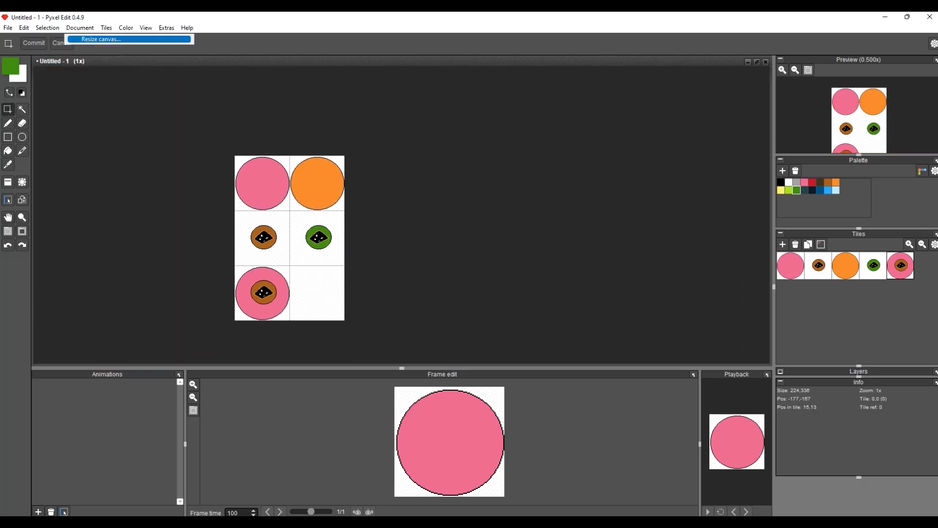
{"action": "key", "text": "Return"}
{"action": "key", "text": "Tab"}
{"action": "key", "text": "Tab"}
{"action": "key", "text": "Tab"}
{"action": "key", "text": "Up"}
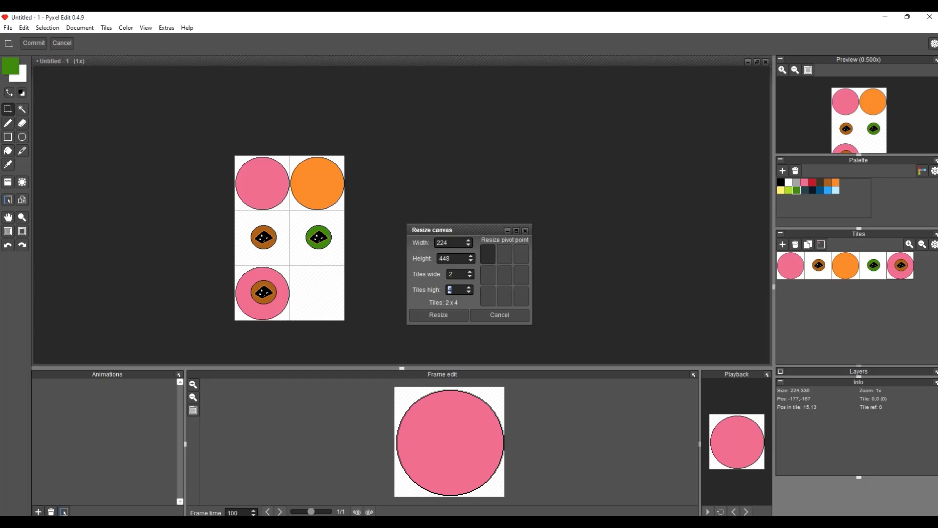
{"action": "key", "text": "Down"}
{"action": "key", "text": "Down"}
{"action": "key", "text": "Return"}
{"action": "scroll", "coordinate": [306, 173], "scroll_direction": "up", "scroll_amount": 1}
{"action": "left_click_drag", "start_coordinate": [273, 192], "coordinate": [314, 167]}
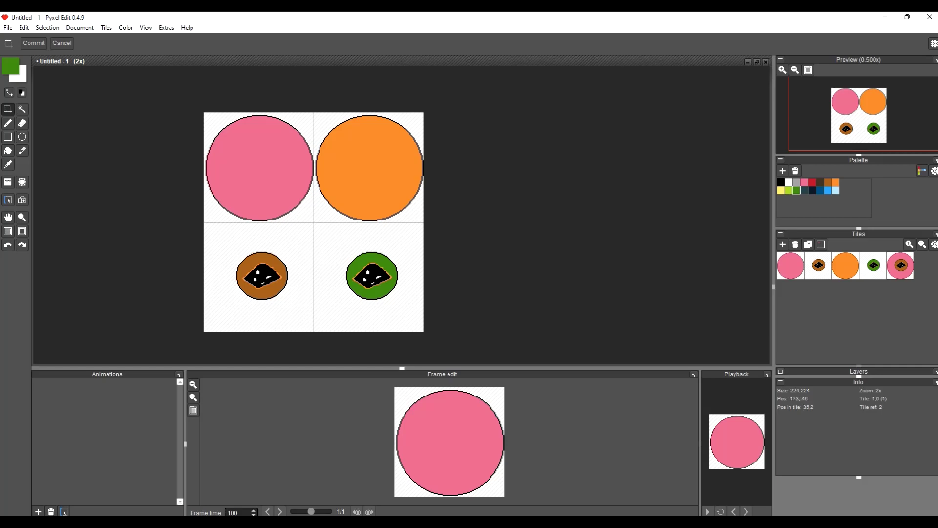
Open the tileset export and set it to export the tiles as separate files
{"action": "left_click", "coordinate": [80, 27]}
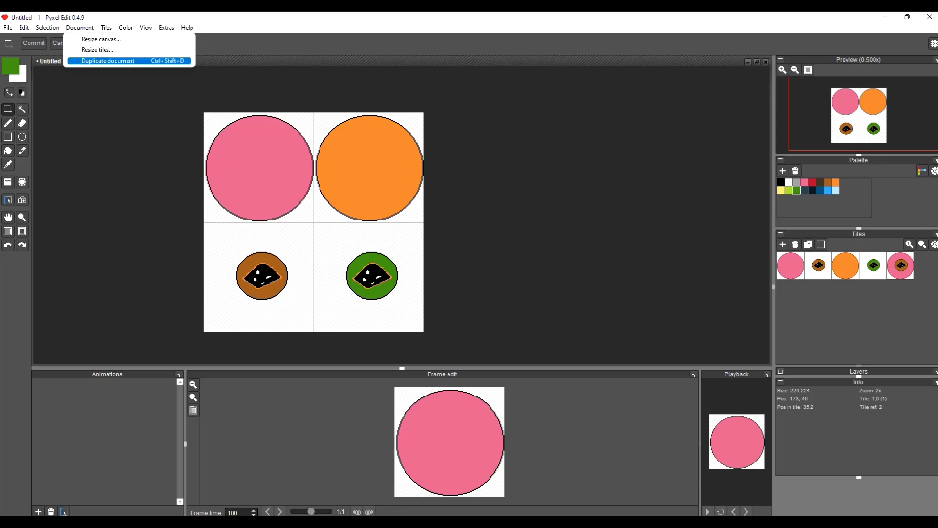
{"action": "mouse_move", "coordinate": [8, 28]}
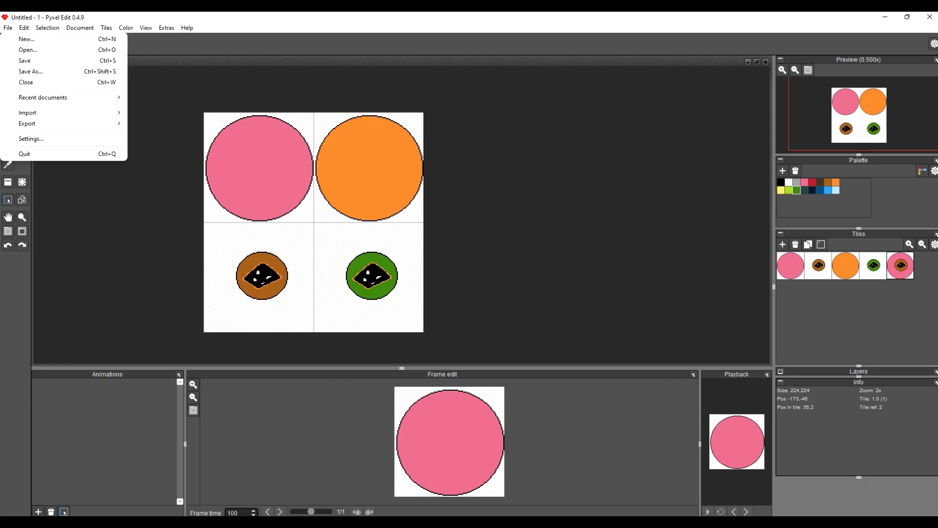
{"action": "mouse_move", "coordinate": [63, 123]}
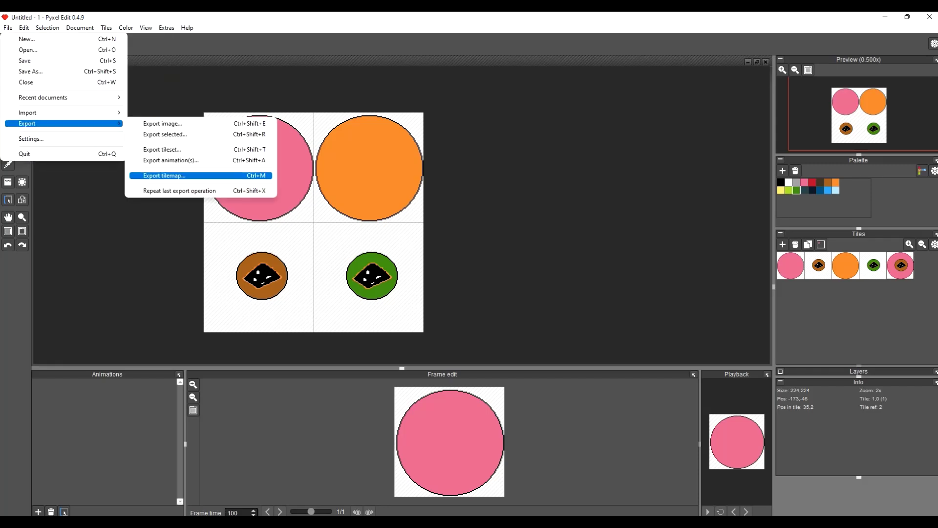
{"action": "left_click", "coordinate": [162, 150]}
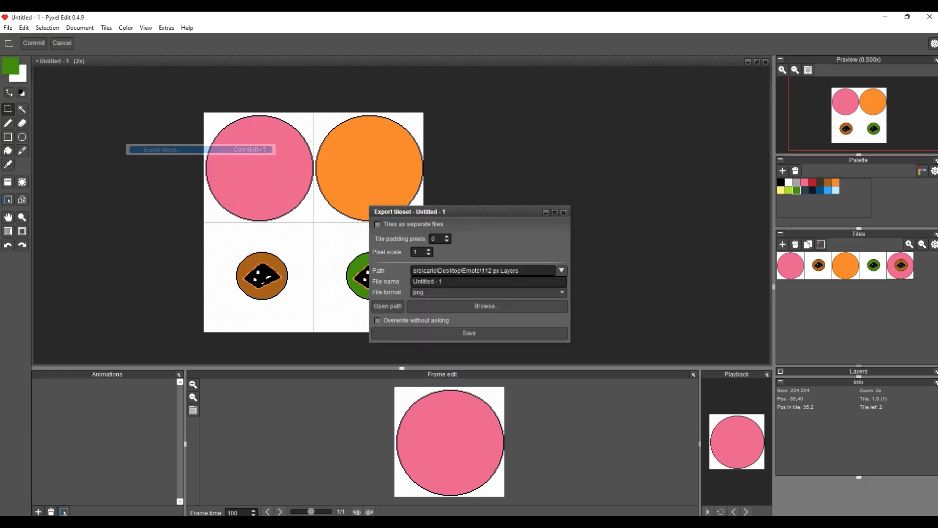
{"action": "left_click", "coordinate": [377, 224]}
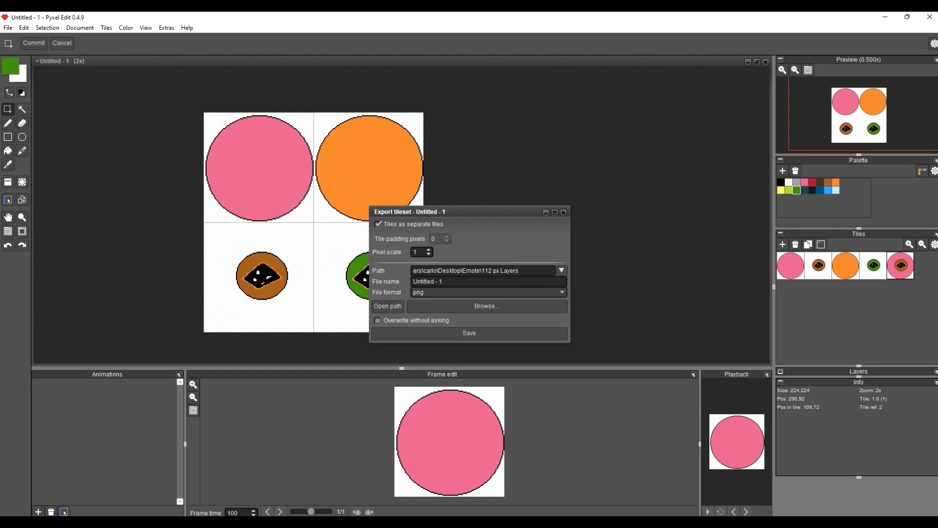
Set the export path to the Downloads folder and save the tiles as PNG files
{"action": "left_click", "coordinate": [488, 306]}
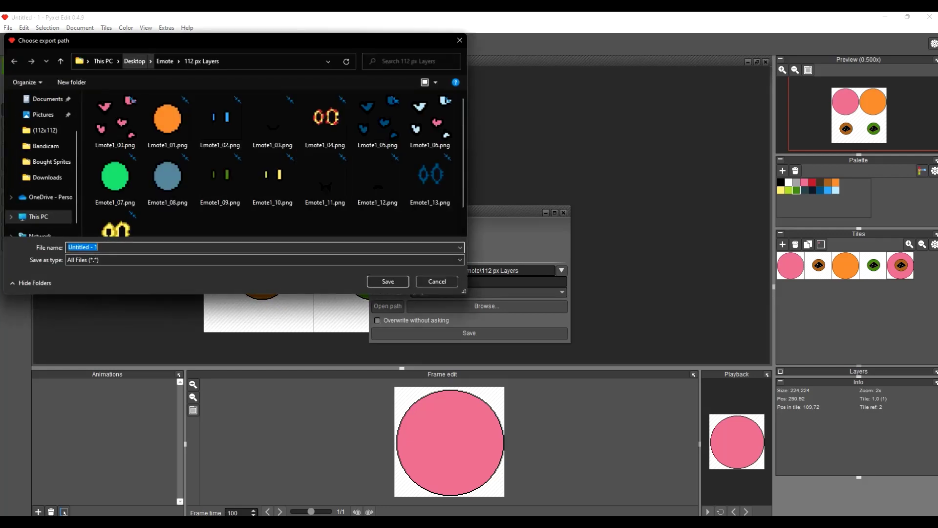
{"action": "scroll", "coordinate": [42, 161], "scroll_direction": "up", "scroll_amount": 1}
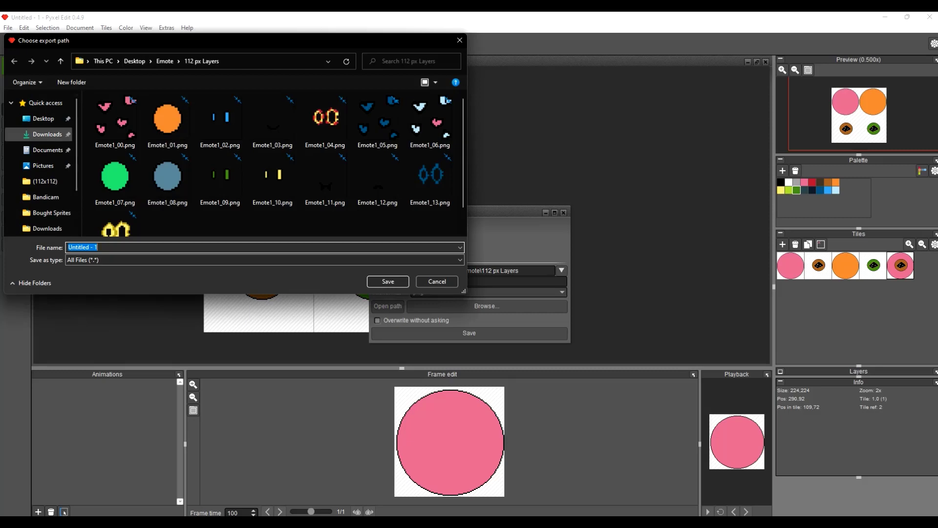
{"action": "left_click", "coordinate": [48, 134]}
{"action": "double_click", "coordinate": [132, 115]}
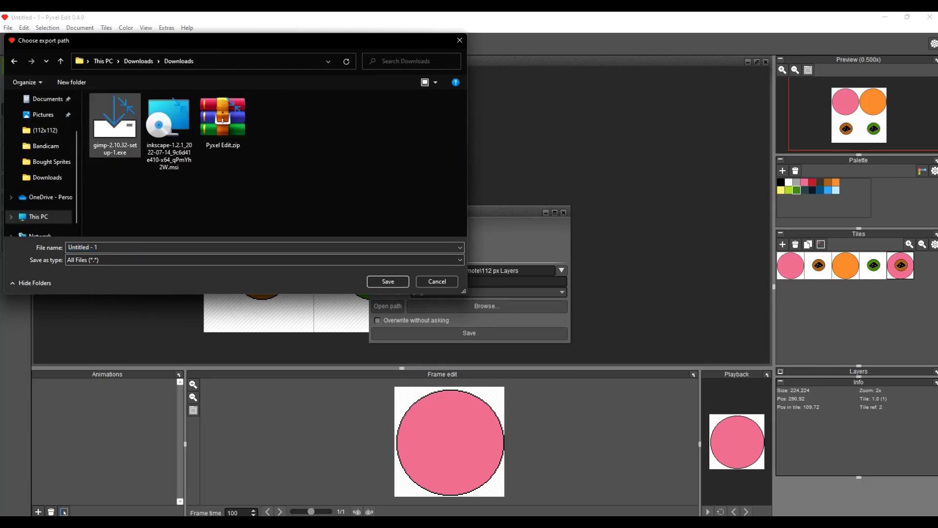
{"action": "left_click", "coordinate": [389, 281]}
{"action": "left_click", "coordinate": [468, 332]}
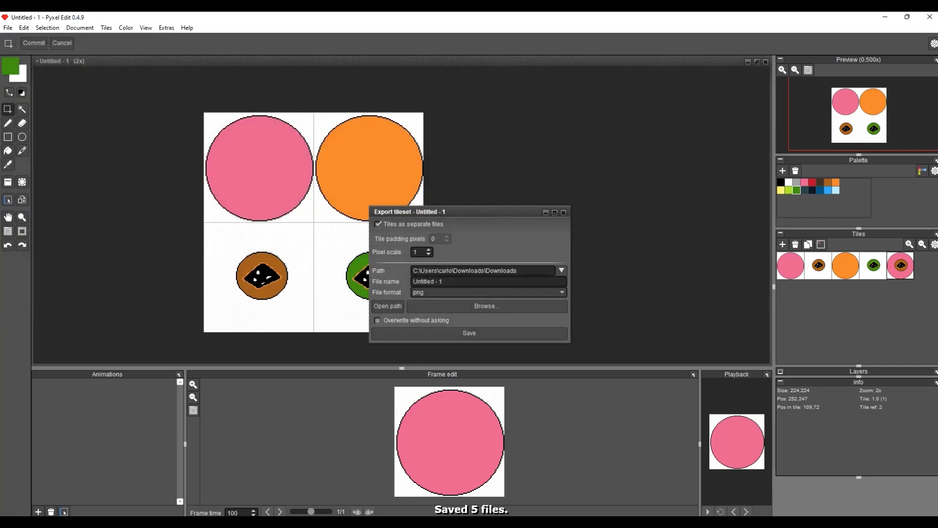
Switch to the Downloads folder in File Explorer and view the exported Untitled - 1_0.png image
{"action": "left_click", "coordinate": [411, 522]}
{"action": "left_click", "coordinate": [357, 477]}
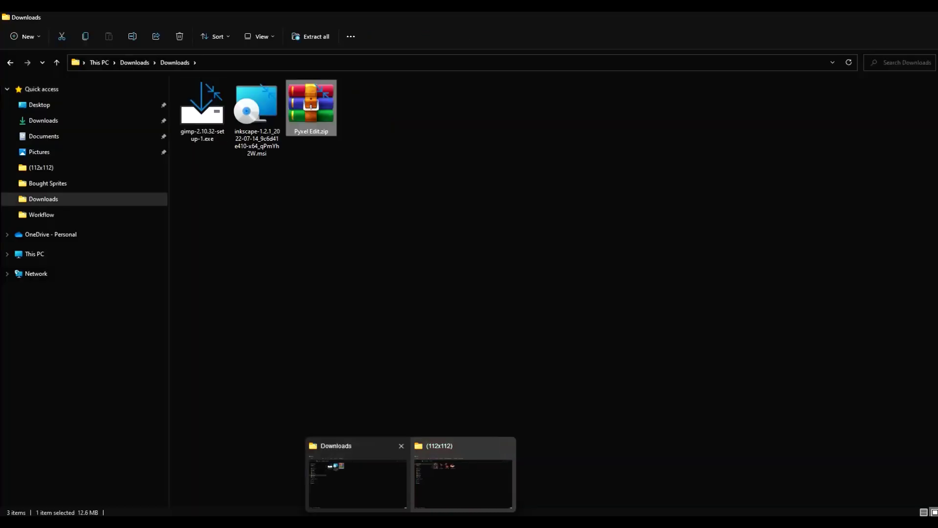
{"action": "left_click", "coordinate": [365, 105]}
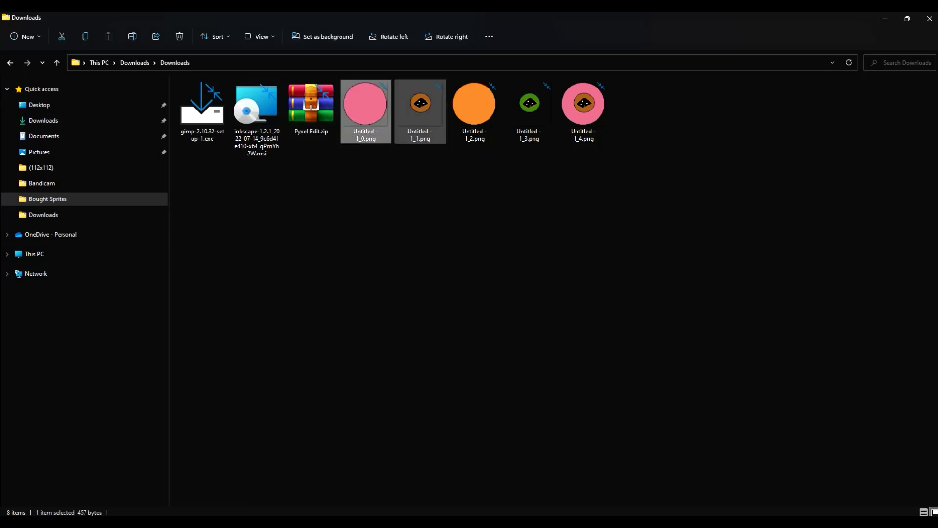
{"action": "left_click_drag", "start_coordinate": [750, 202], "coordinate": [413, 100]}
{"action": "double_click", "coordinate": [366, 105]}
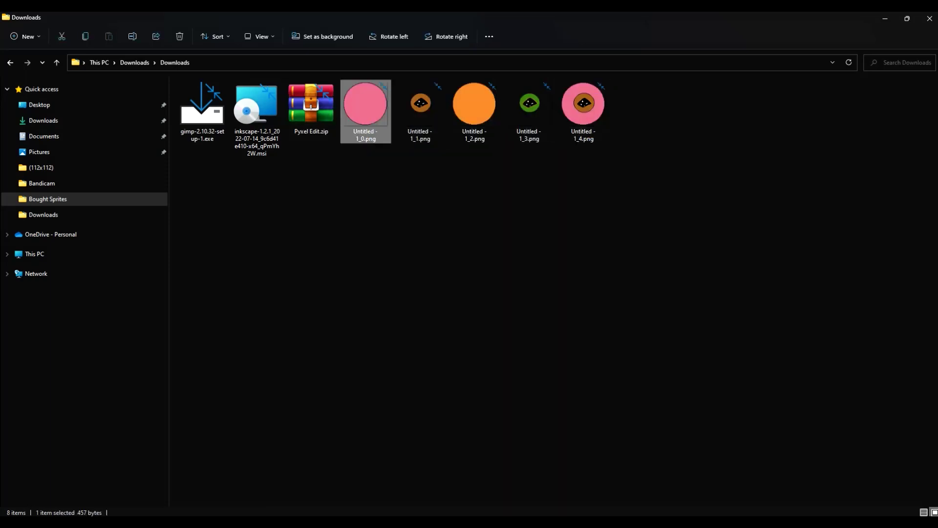
{"action": "scroll", "coordinate": [546, 295], "scroll_direction": "up", "scroll_amount": 6}
{"action": "scroll", "coordinate": [546, 295], "scroll_direction": "down", "scroll_amount": 5}
{"action": "left_click", "coordinate": [688, 127]}
Check the image width and height in the detailed properties of Untitled - 1_0.png
{"action": "right_click", "coordinate": [377, 125]}
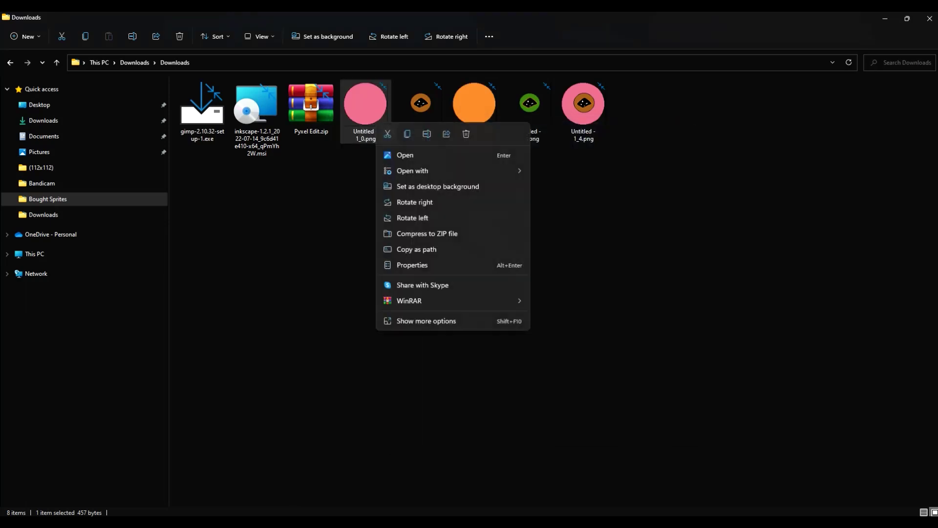
{"action": "left_click", "coordinate": [412, 265]}
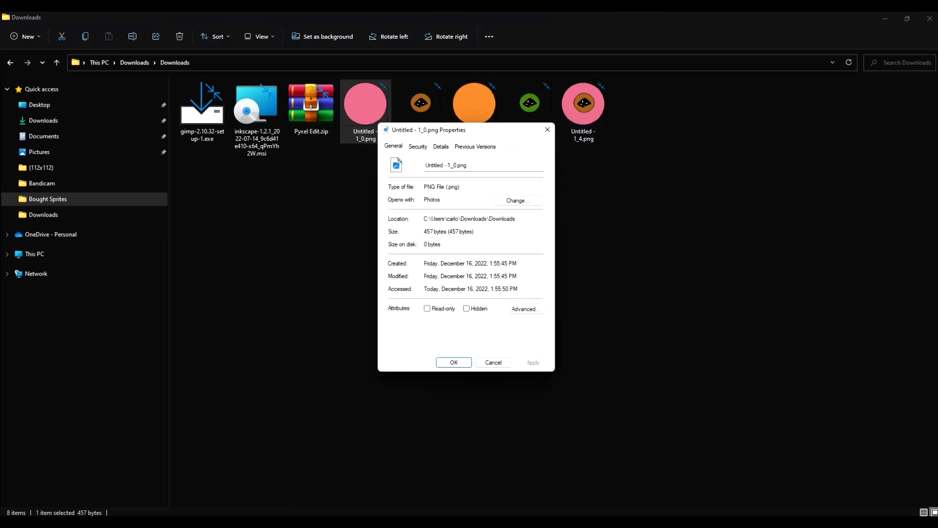
{"action": "left_click", "coordinate": [441, 146]}
{"action": "left_click", "coordinate": [406, 214]}
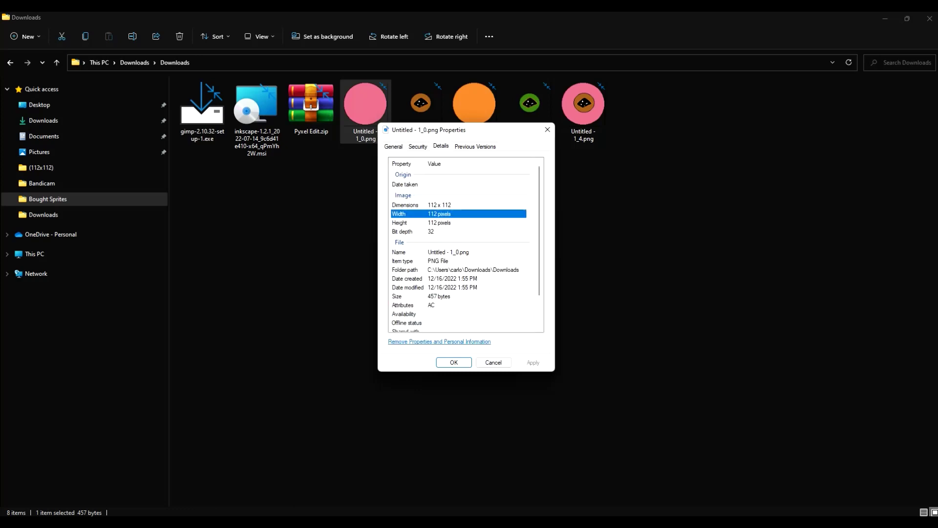
{"action": "left_click", "coordinate": [406, 222]}
{"action": "left_click", "coordinate": [548, 129]}
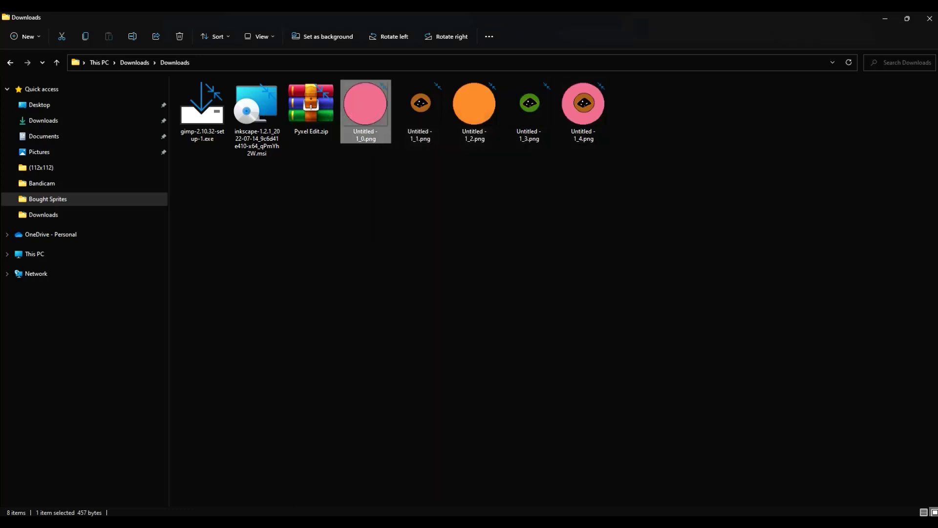
Return to Pyxel Edit and close the tileset export dialog
{"action": "left_click", "coordinate": [885, 18]}
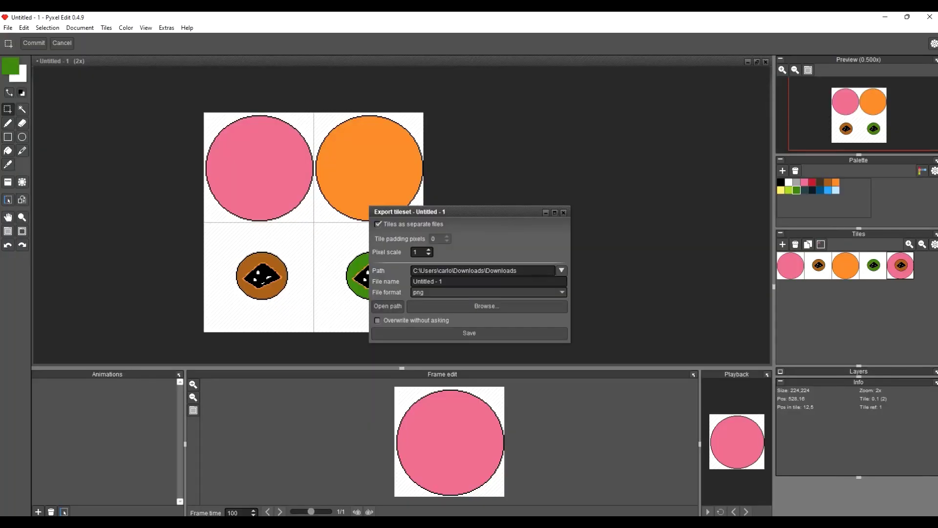
{"action": "left_click", "coordinate": [563, 213]}
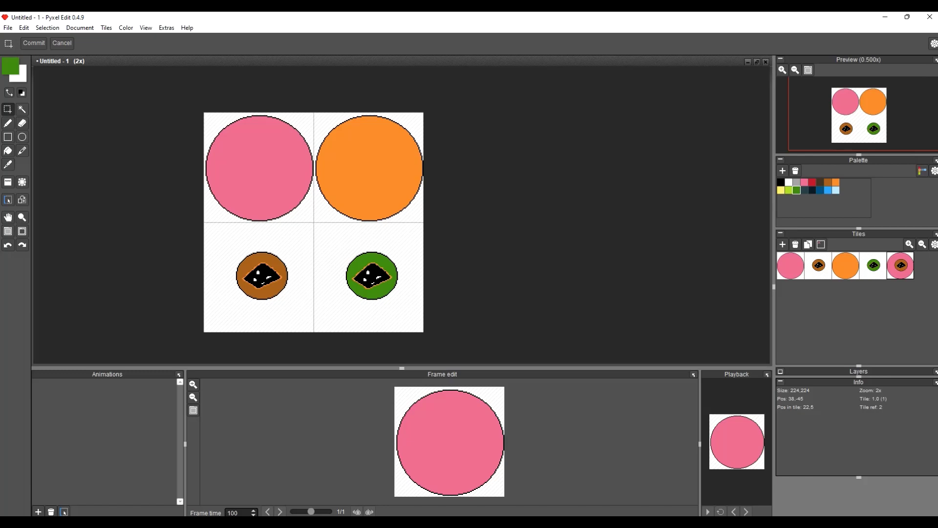
{"action": "scroll", "coordinate": [343, 130], "scroll_direction": "up", "scroll_amount": 1}
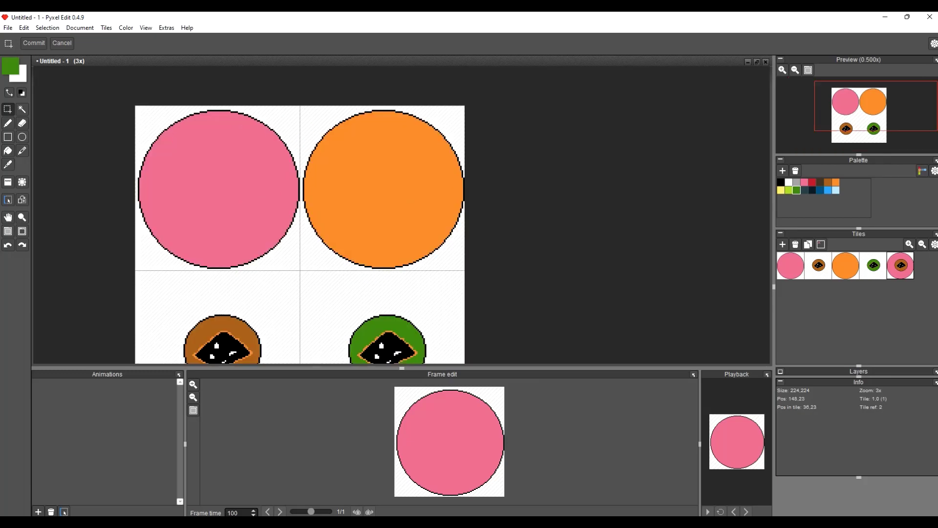
{"action": "scroll", "coordinate": [365, 141], "scroll_direction": "down", "scroll_amount": 2}
{"action": "scroll", "coordinate": [365, 141], "scroll_direction": "up", "scroll_amount": 1}
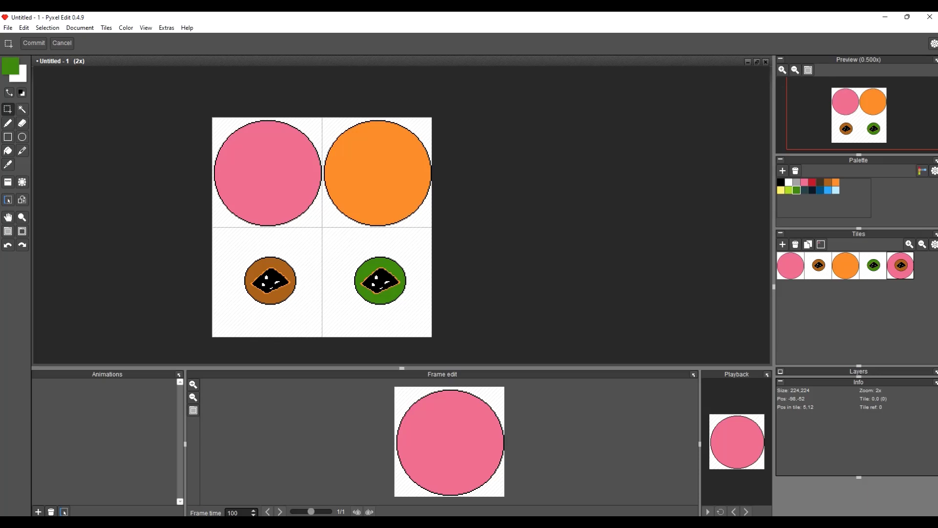
Resize the tiles to 56 x 56 pixels with tile resampling enabled
{"action": "left_click", "coordinate": [80, 28]}
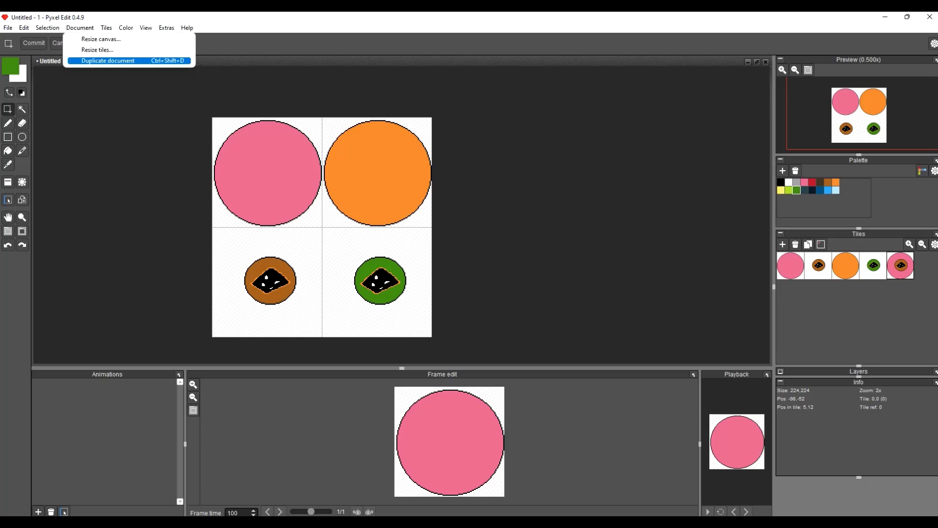
{"action": "left_click", "coordinate": [98, 50]}
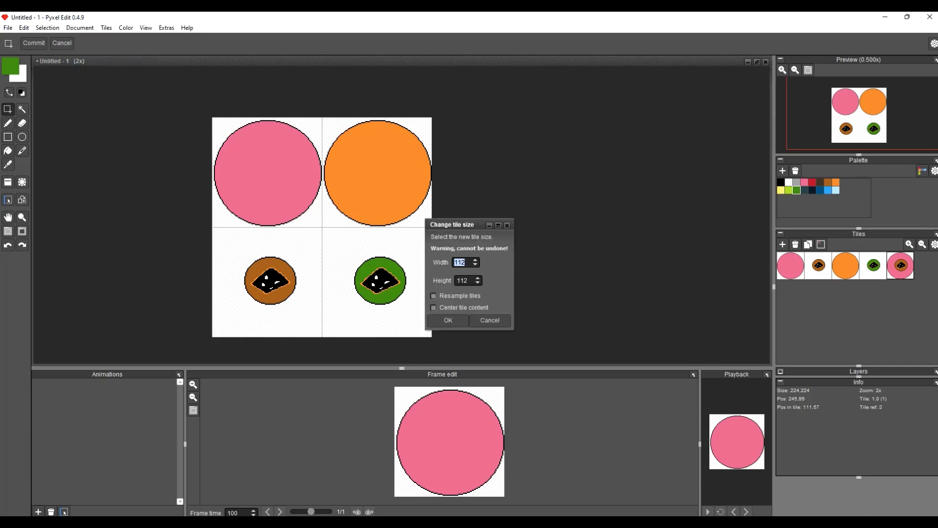
{"action": "left_click", "coordinate": [433, 295]}
{"action": "left_click", "coordinate": [433, 296]}
{"action": "left_click", "coordinate": [434, 308]}
{"action": "left_click", "coordinate": [434, 296]}
{"action": "left_click_drag", "start_coordinate": [465, 262], "coordinate": [425, 262]}
{"action": "type", "text": "56"}
{"action": "key", "text": "Tab"}
{"action": "type", "text": "5"}
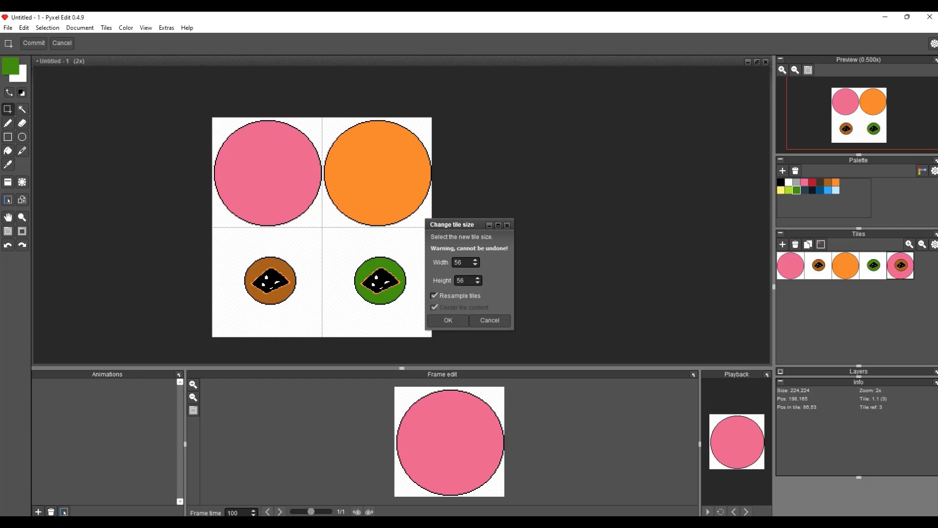
{"action": "key", "text": "Return"}
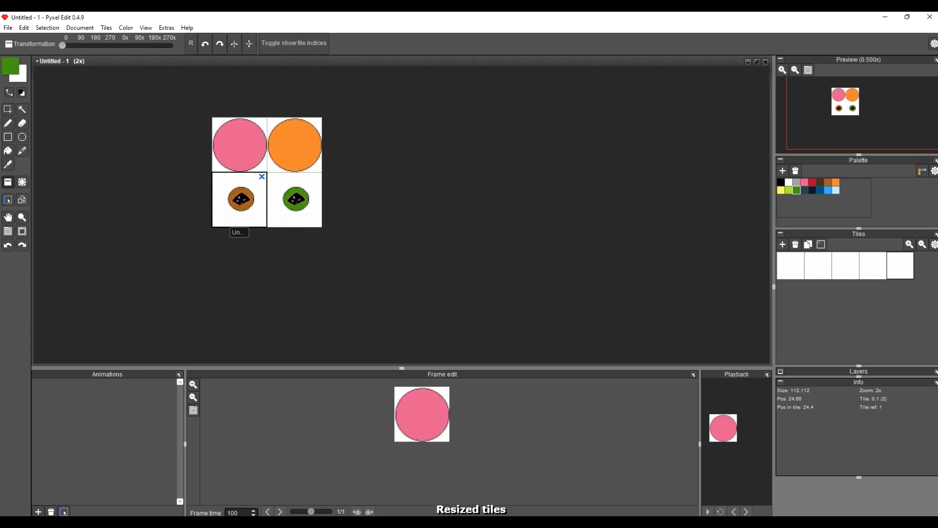
Examine the outlines and edge pixels of the resized circle and diamond tiles up close
{"action": "scroll", "coordinate": [235, 175], "scroll_direction": "up", "scroll_amount": 3}
{"action": "left_click_drag", "start_coordinate": [278, 189], "coordinate": [259, 228]}
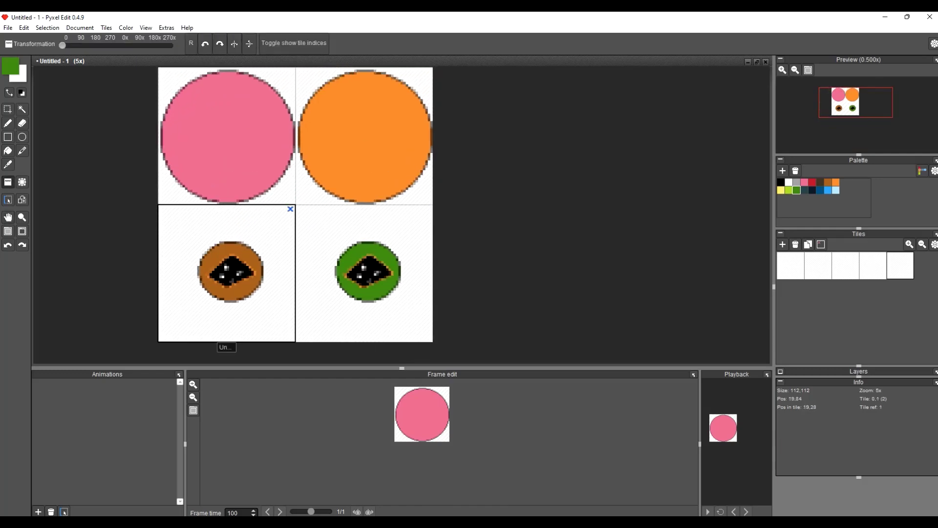
{"action": "left_click", "coordinate": [7, 123]}
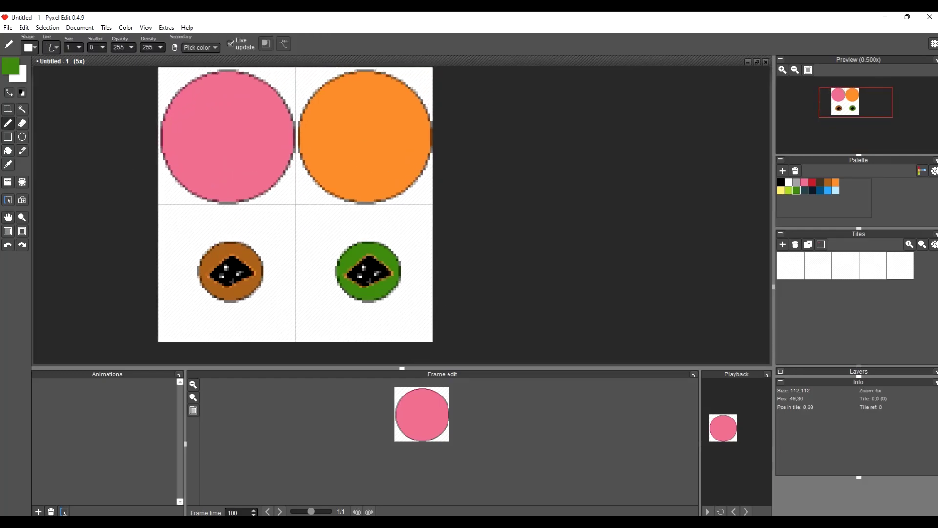
{"action": "scroll", "coordinate": [205, 276], "scroll_direction": "up", "scroll_amount": 3}
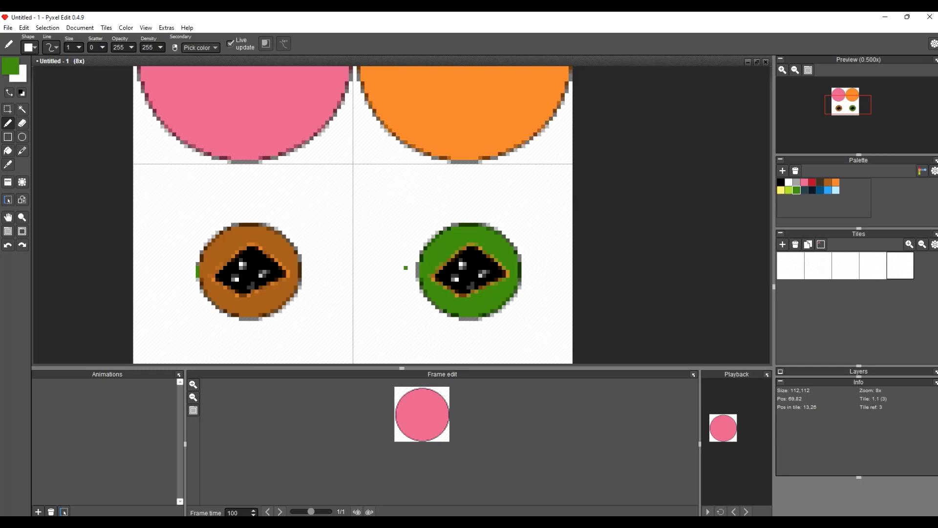
{"action": "scroll", "coordinate": [315, 283], "scroll_direction": "down", "scroll_amount": 2}
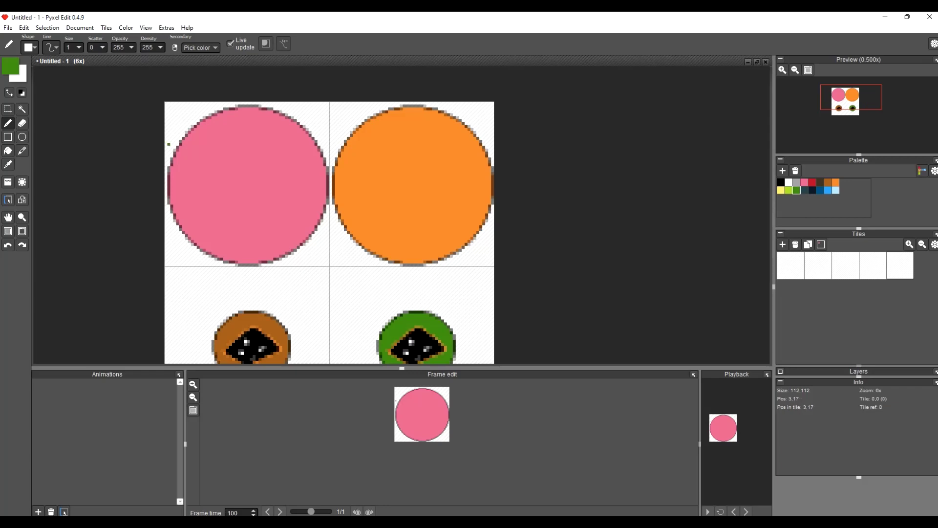
{"action": "left_click", "coordinate": [22, 137]}
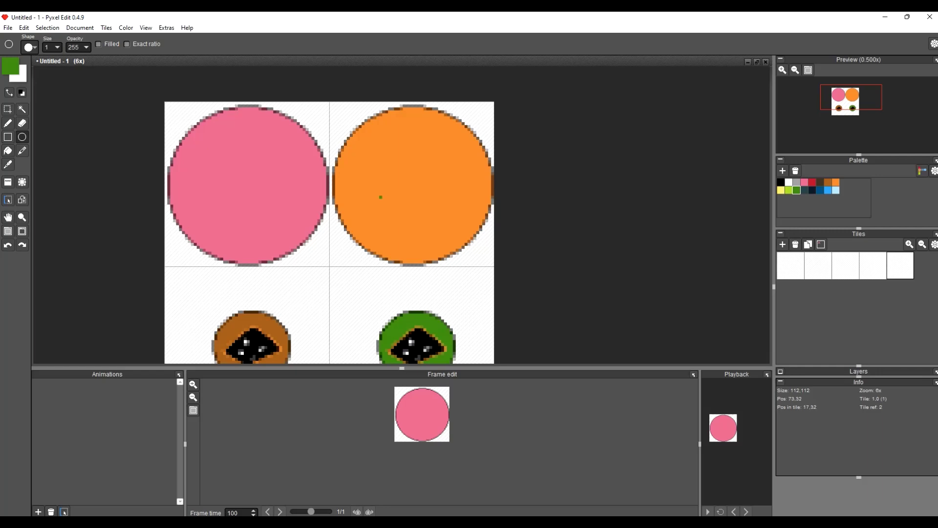
{"action": "scroll", "coordinate": [380, 197], "scroll_direction": "down", "scroll_amount": 1}
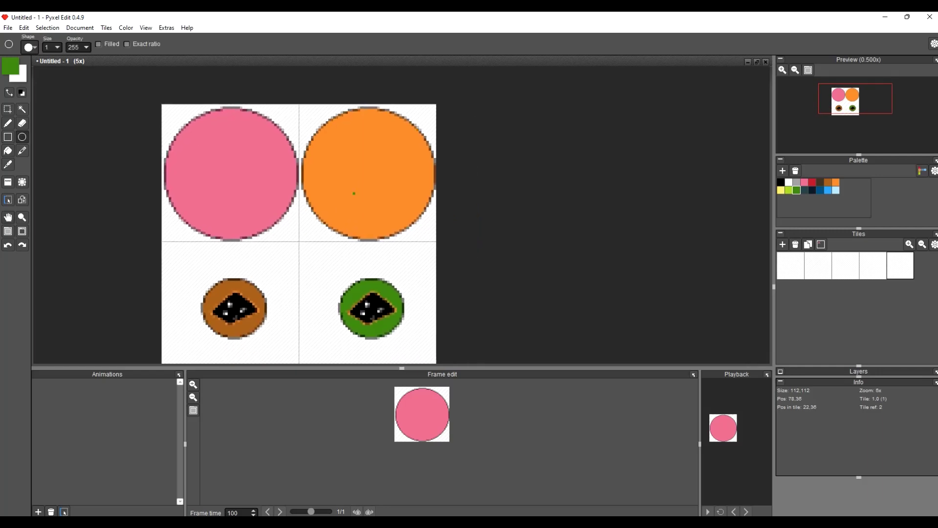